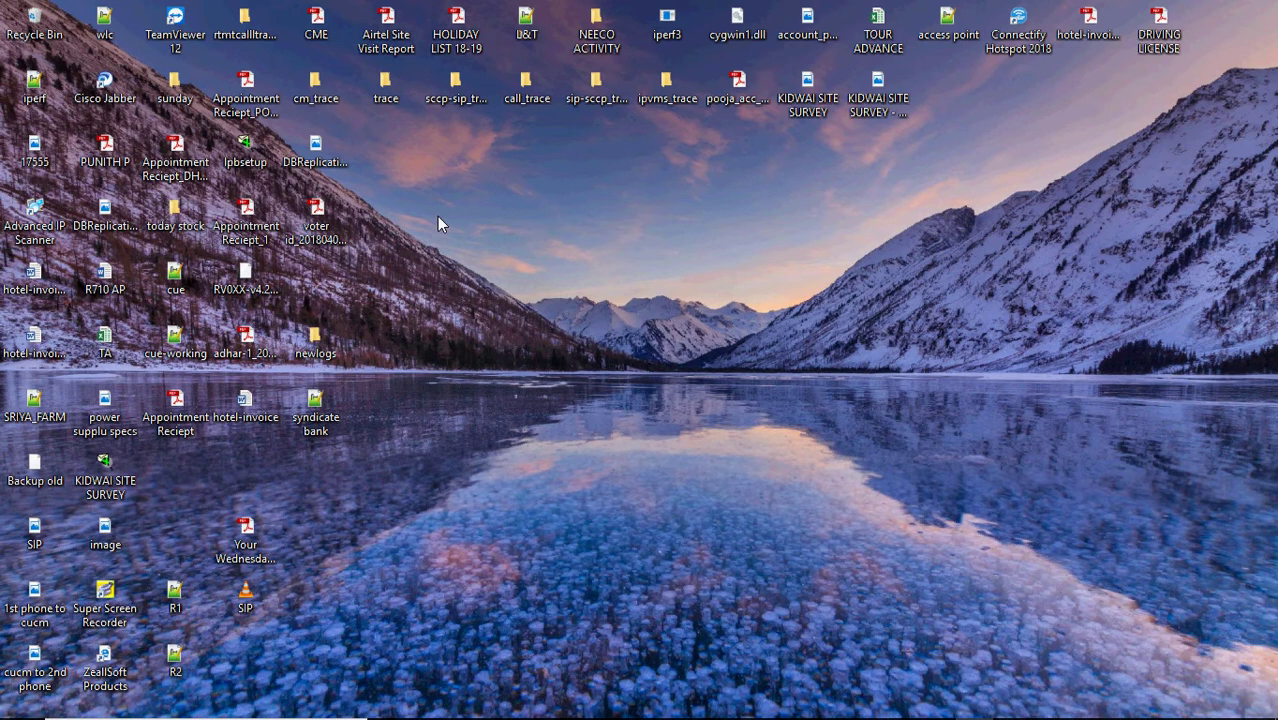
- In the CM Administration window, go to Device > Trunk and list the existing trunks
mouse_move(633, 710)
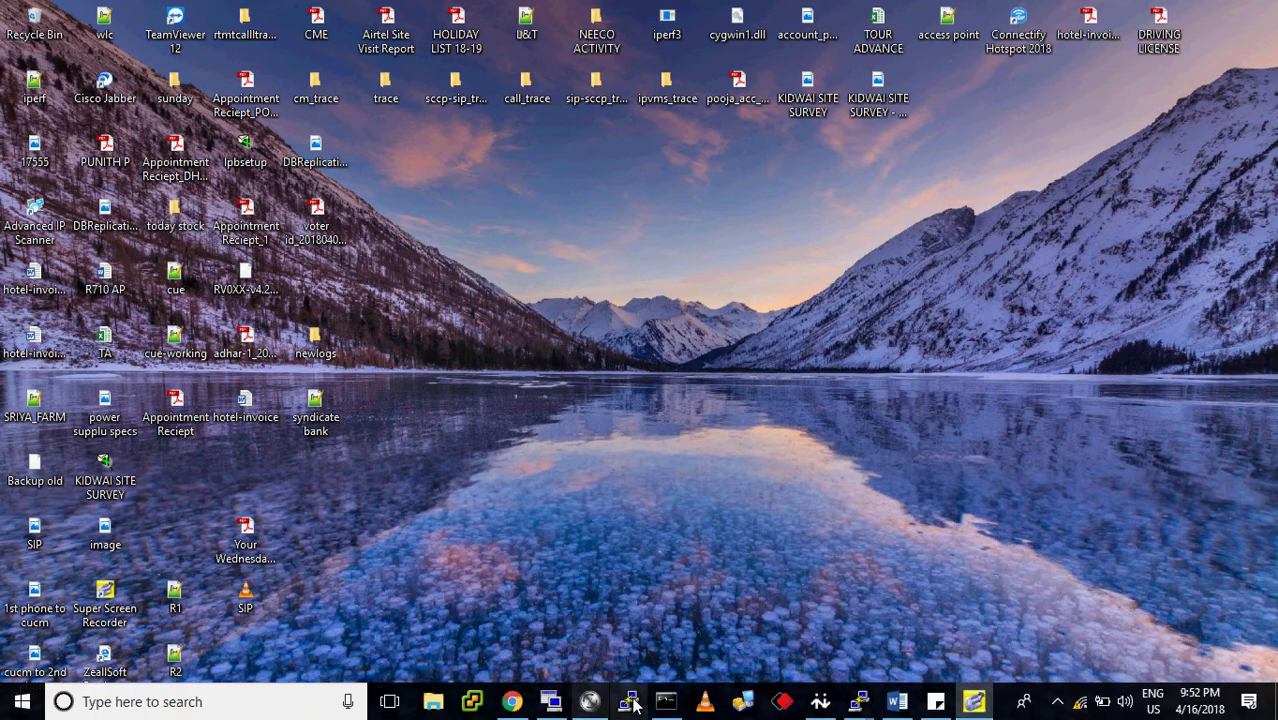
click(512, 703)
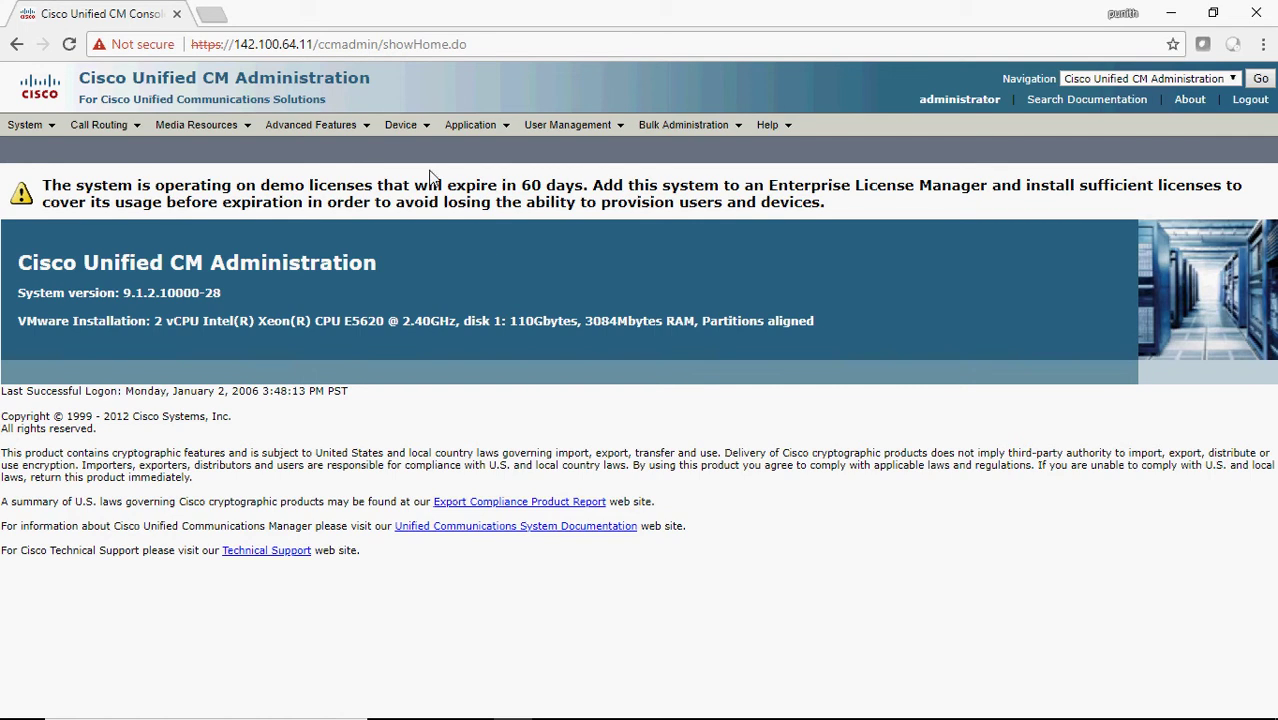
mouse_move(412, 135)
click(426, 232)
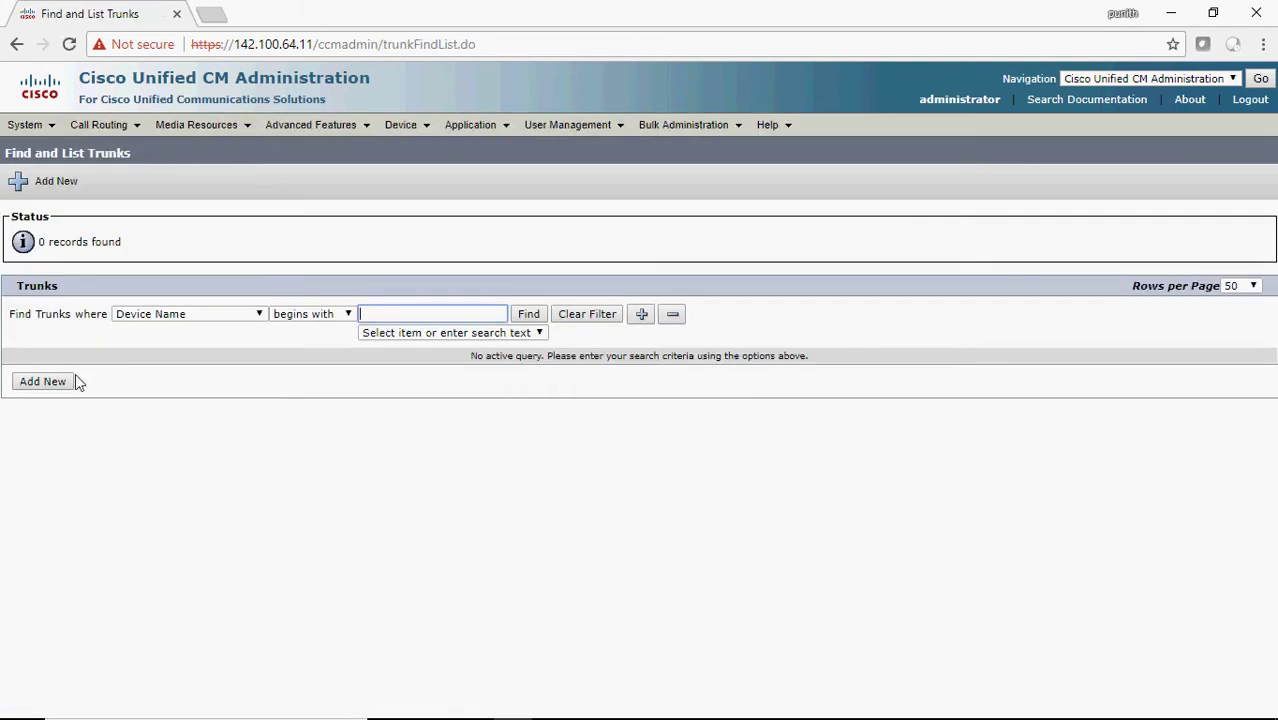
click(524, 316)
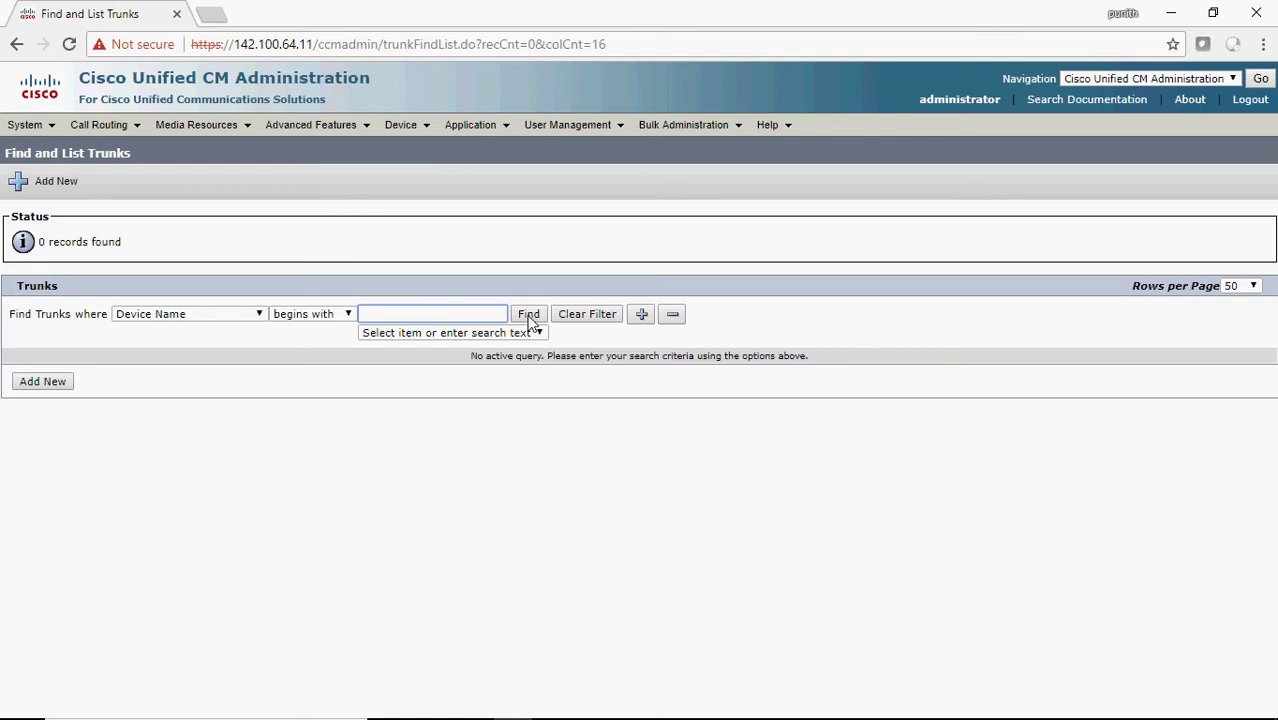
- Add a new trunk of type SIP Trunk and continue to its device settings
click(60, 382)
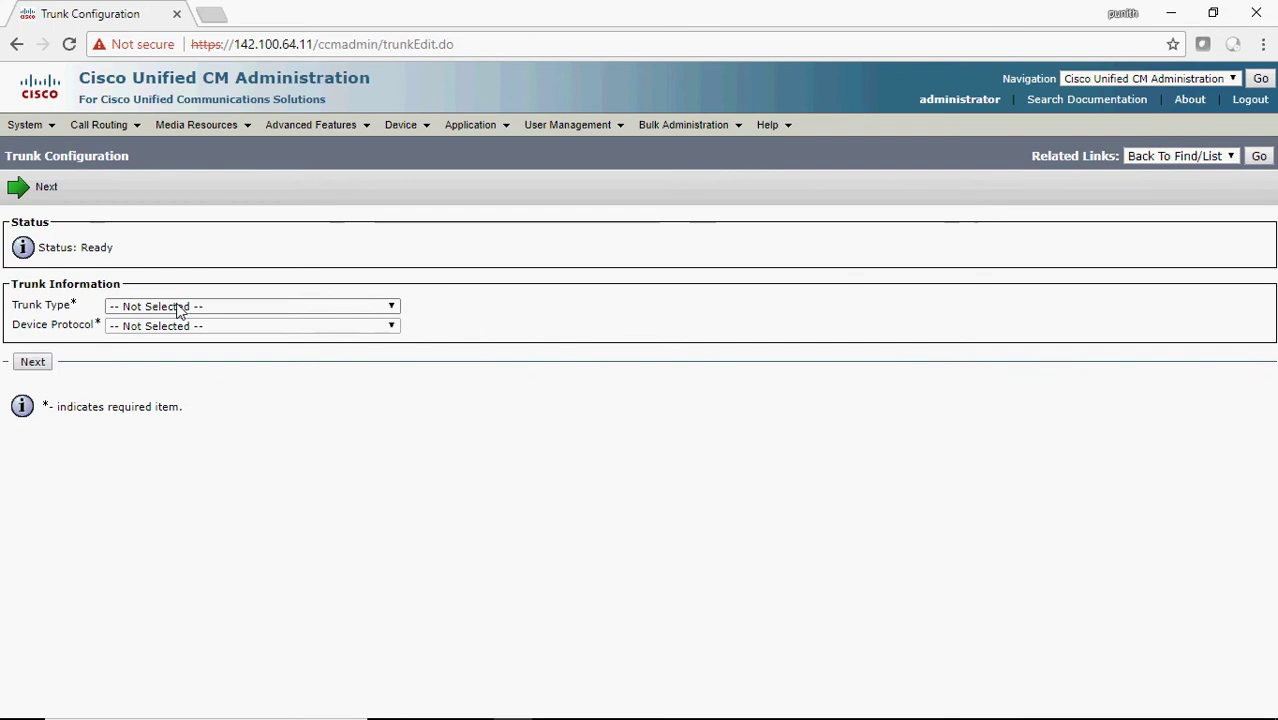
click(177, 306)
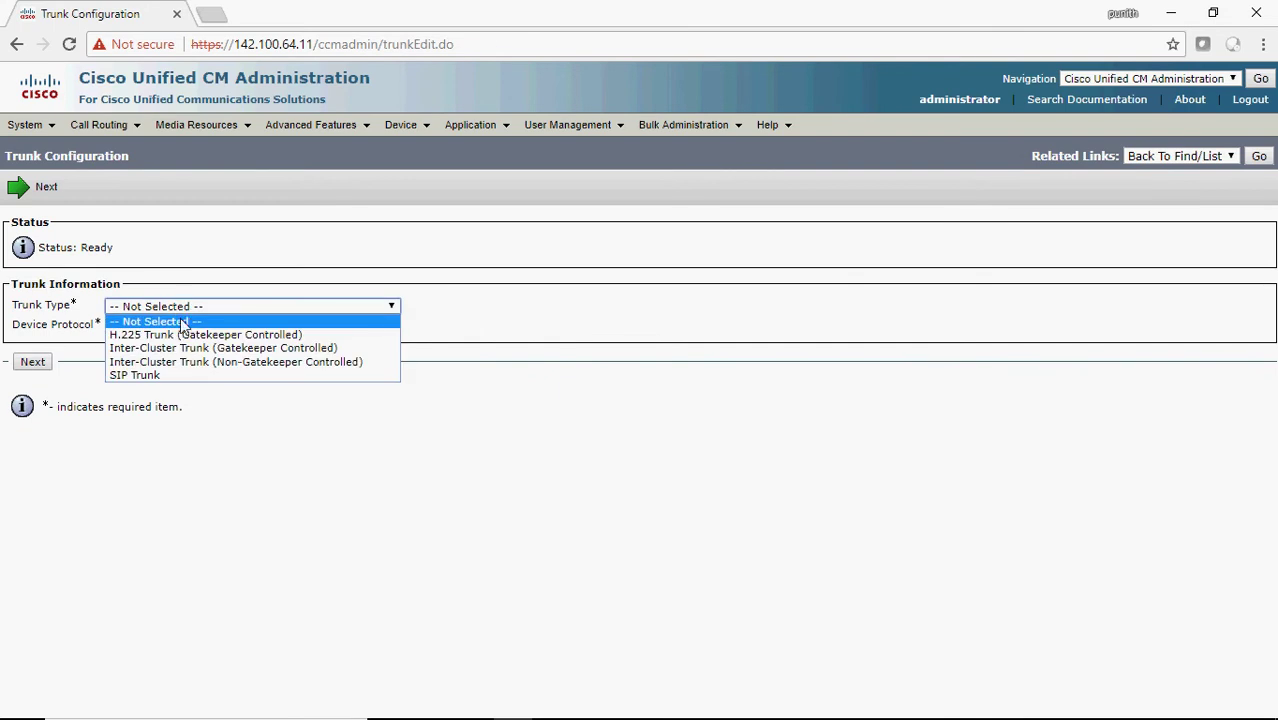
click(167, 378)
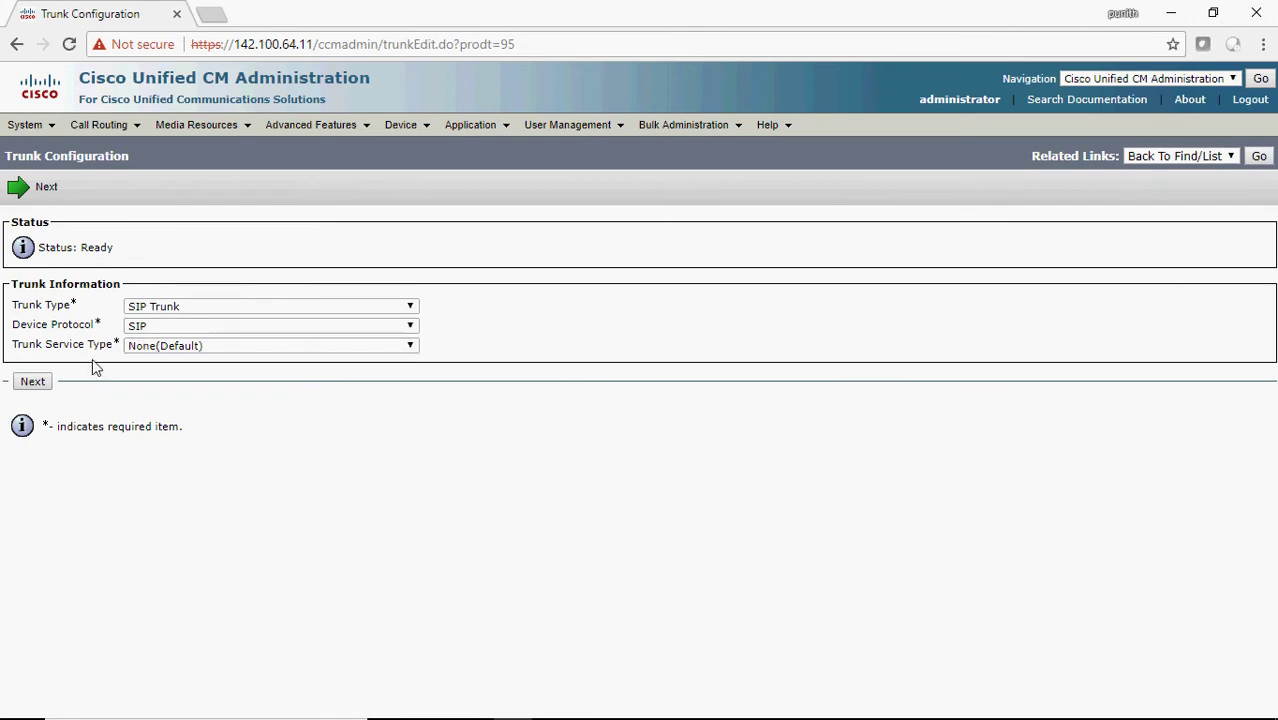
click(33, 382)
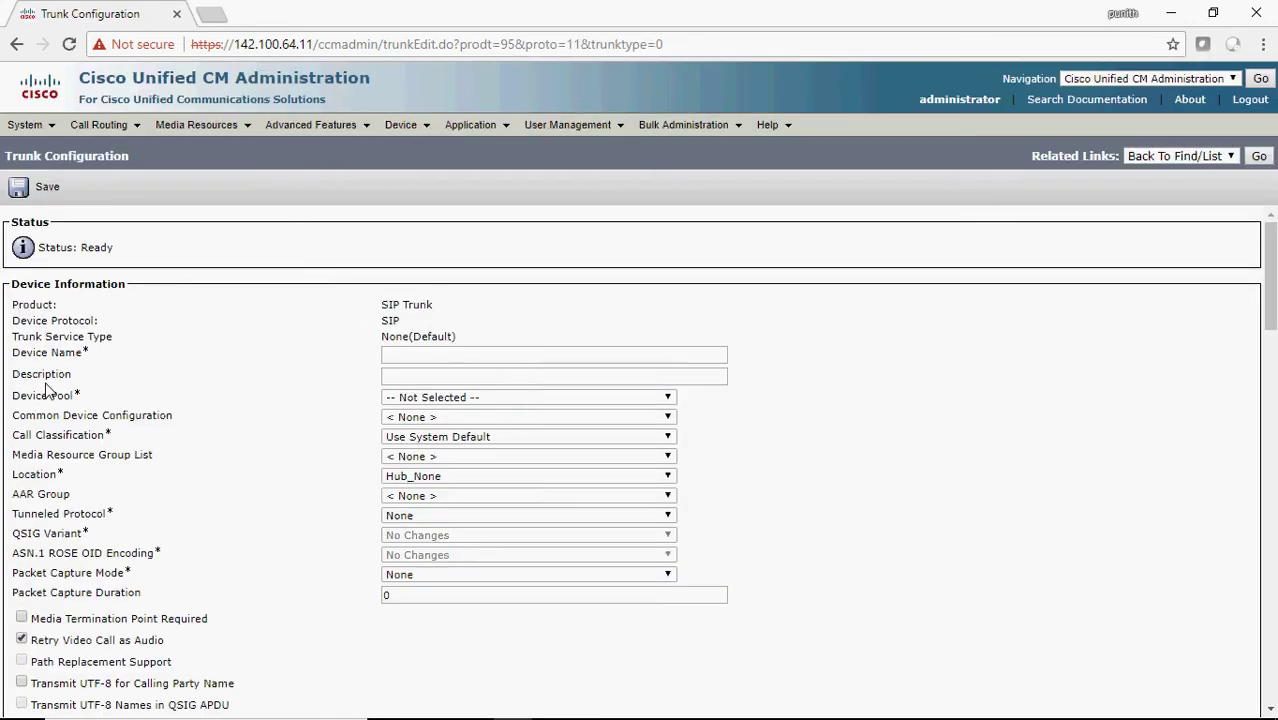
- Name the trunk SIP_TO_R1, describe it as 'sip trunk to r1', and assign the Default device pool
click(415, 358)
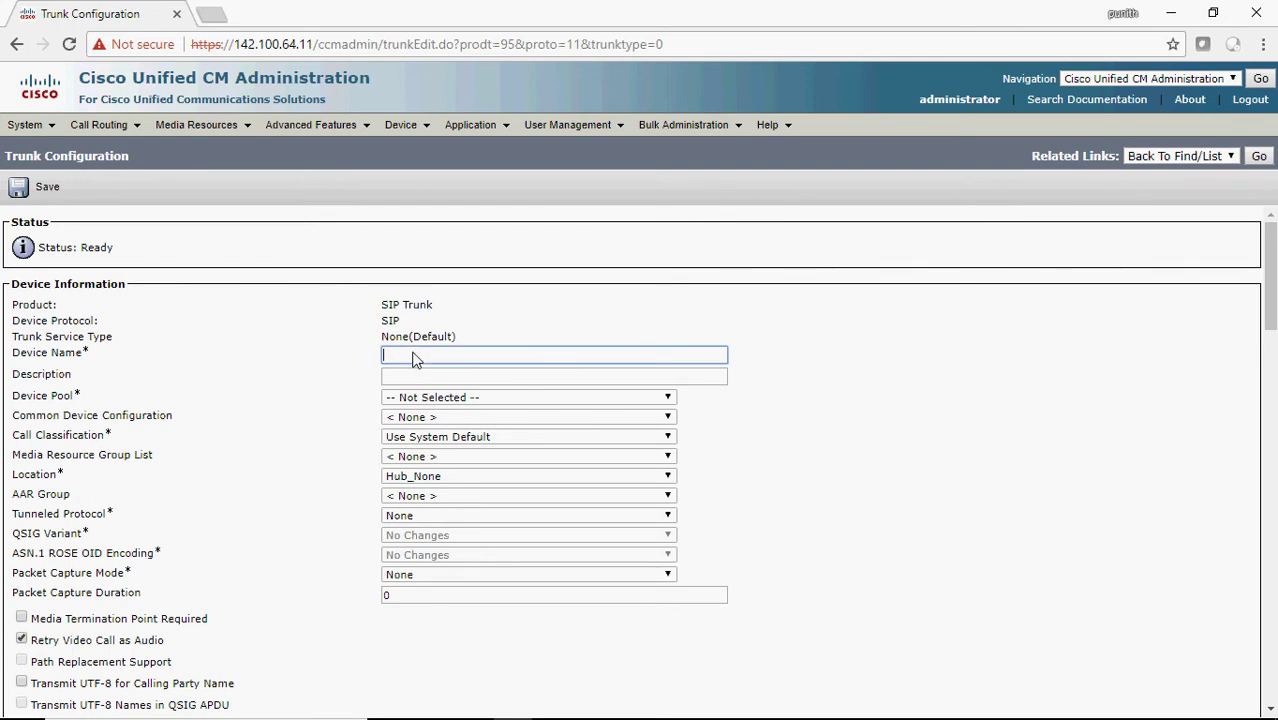
text(SIP_)
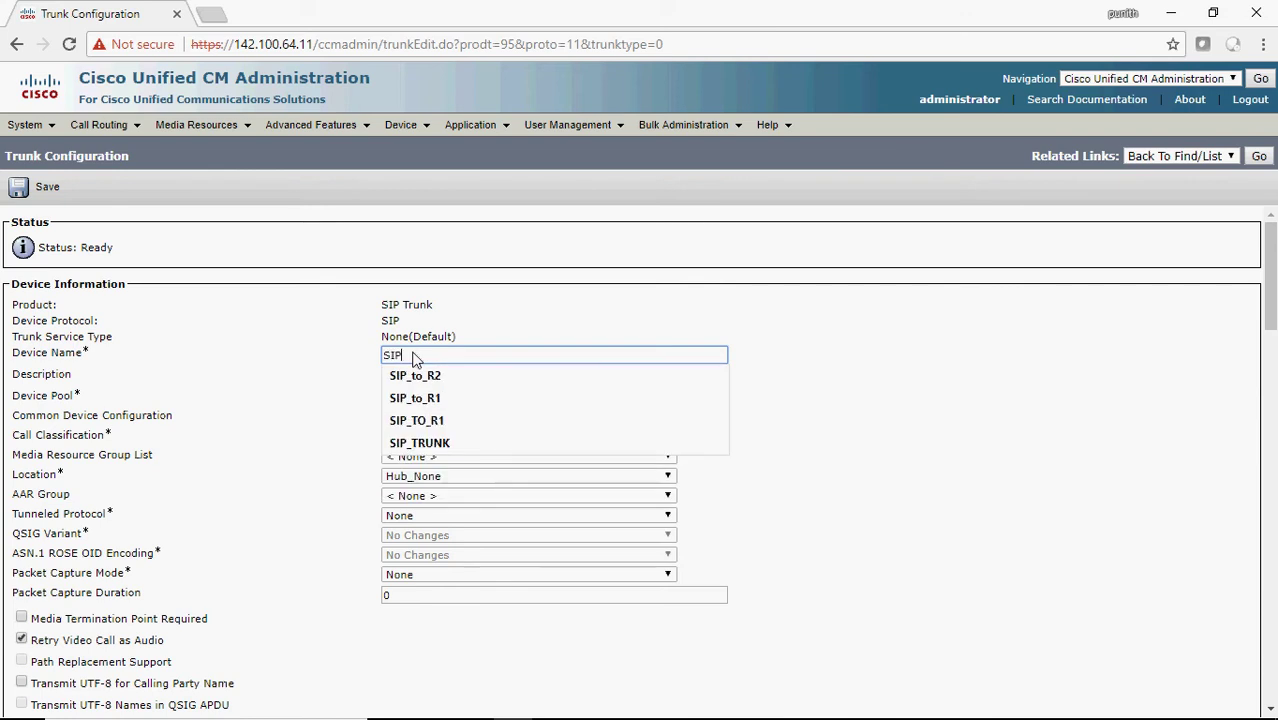
key(Down)
key(Down)
key(Down)
key(Return)
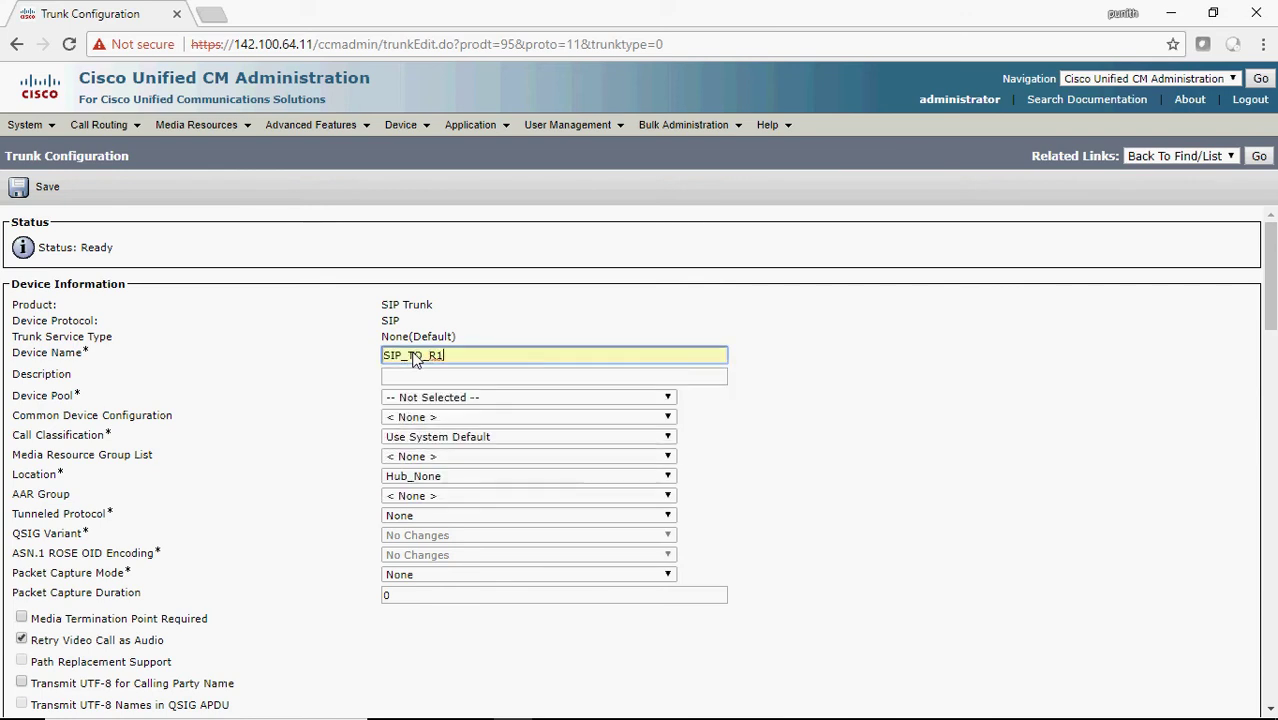
click(425, 377)
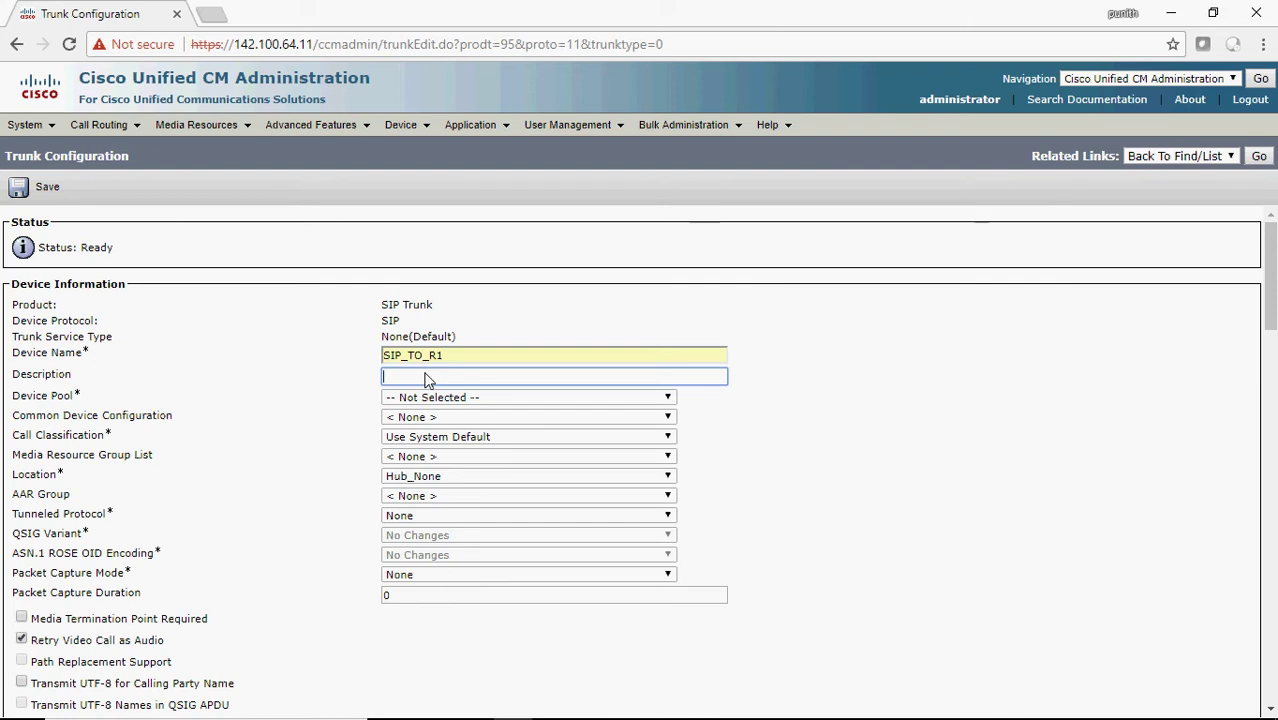
text(sip trun)
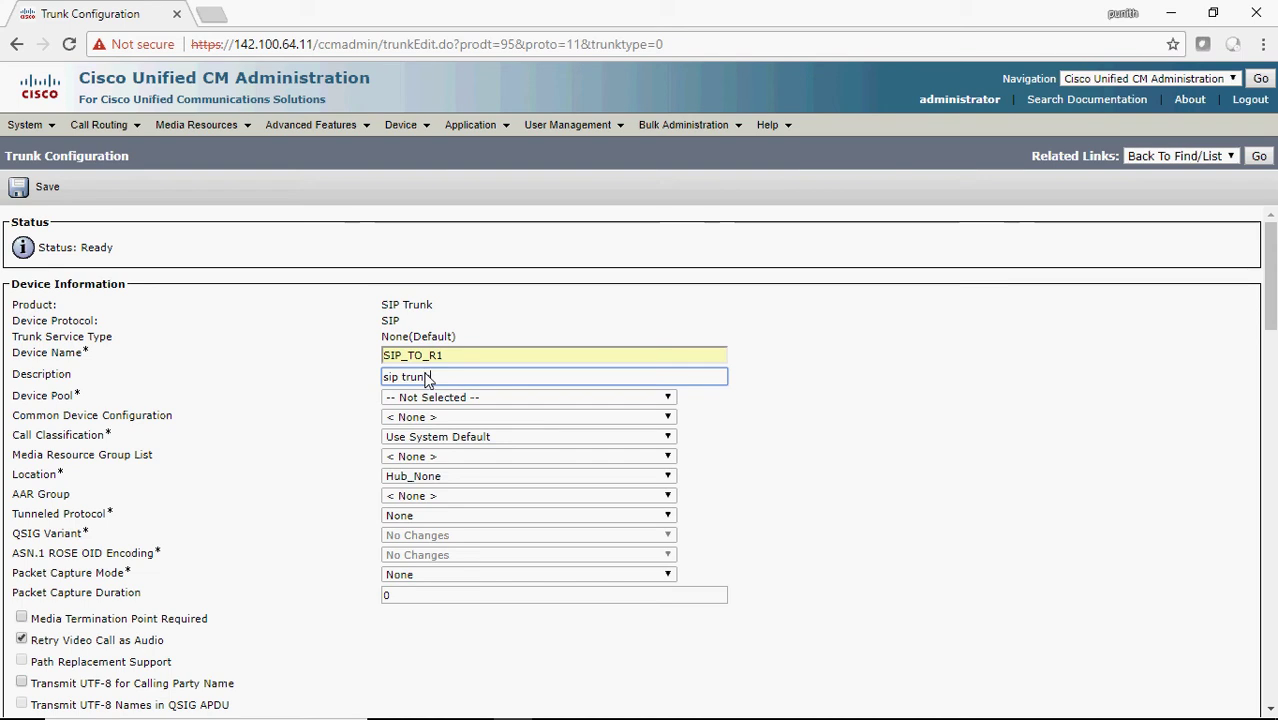
text(k to r1)
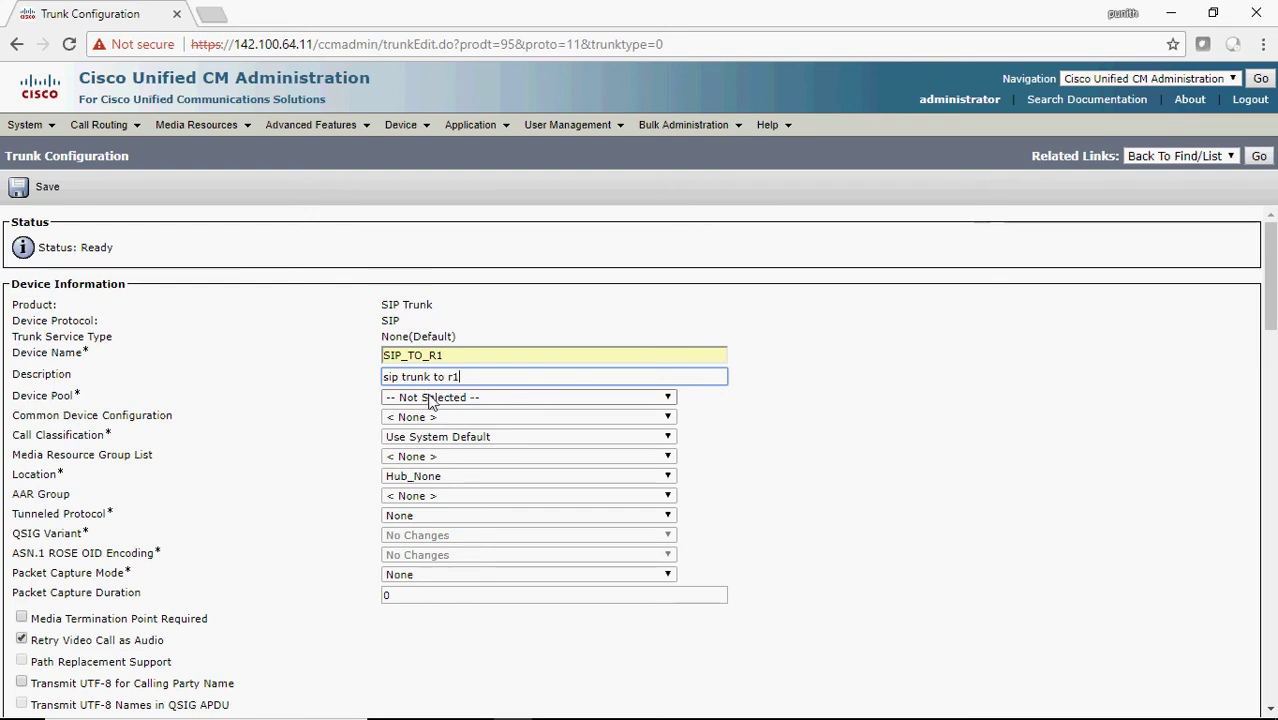
click(432, 398)
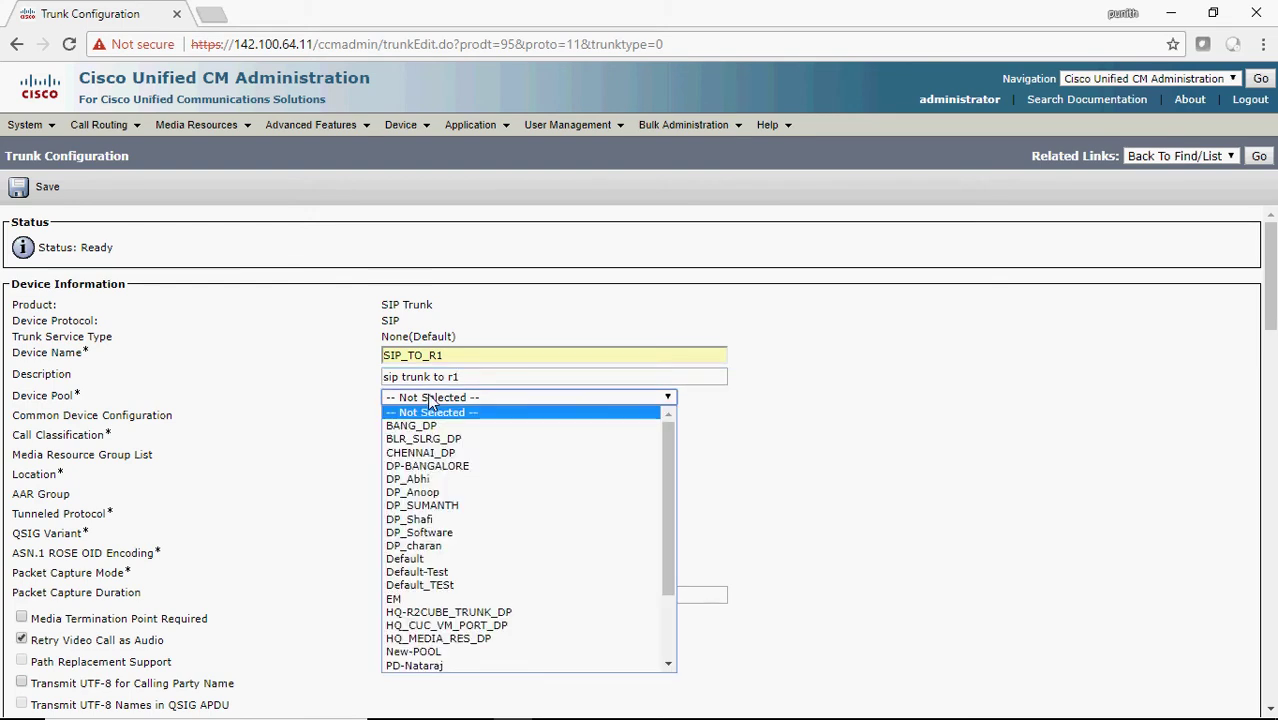
click(400, 558)
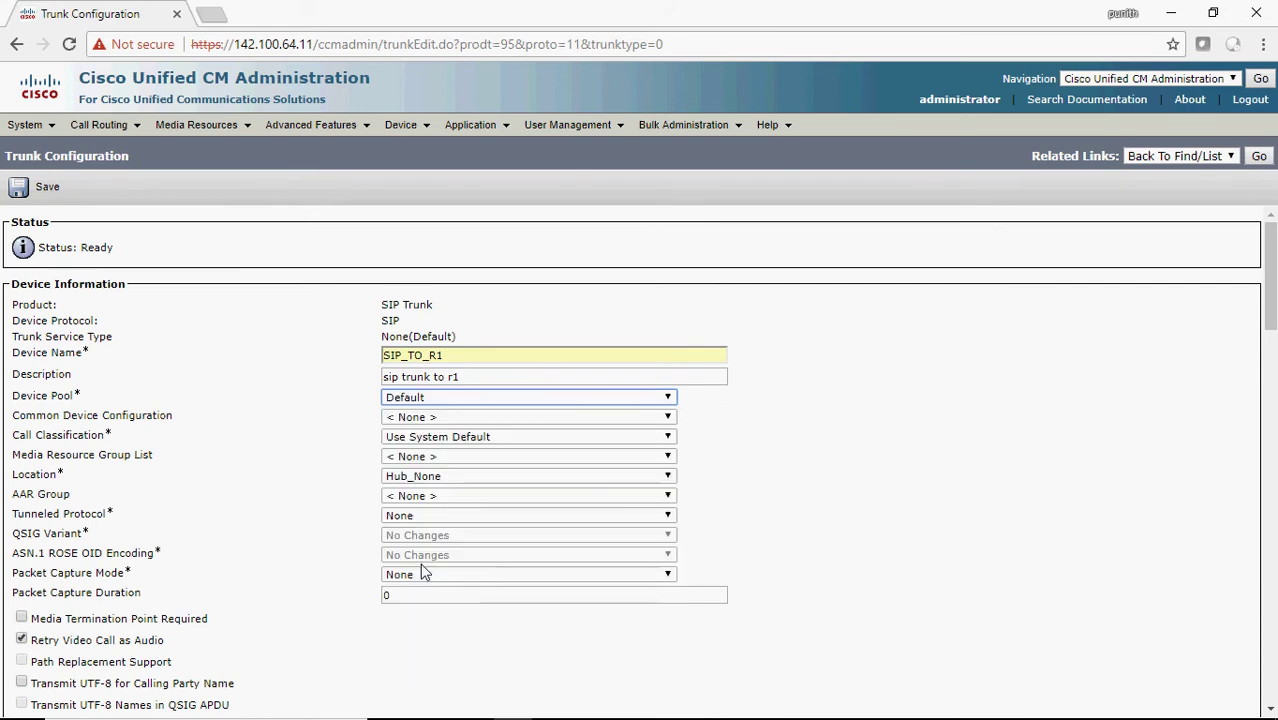
scroll(314, 494, down, 1)
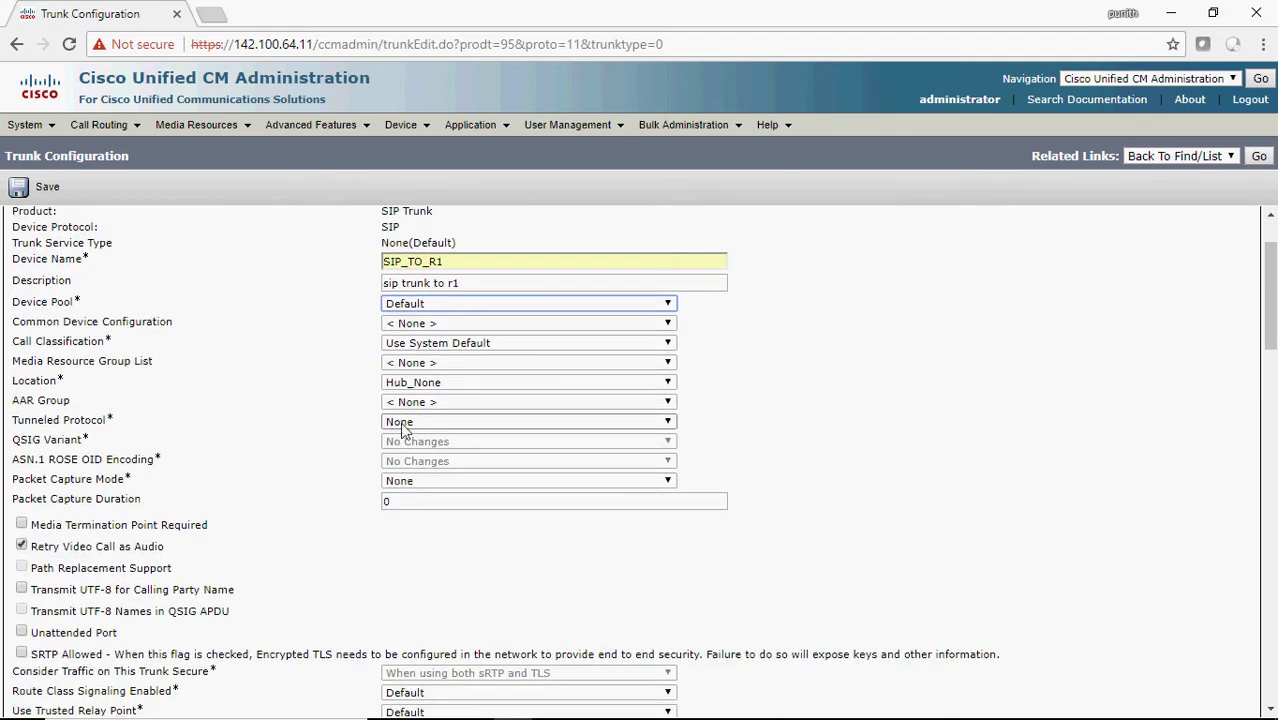
- Set the security profile to Non Secure SIP Trunk Profile and the SIP profile to Standard SIP Profile
scroll(390, 485, down, 6)
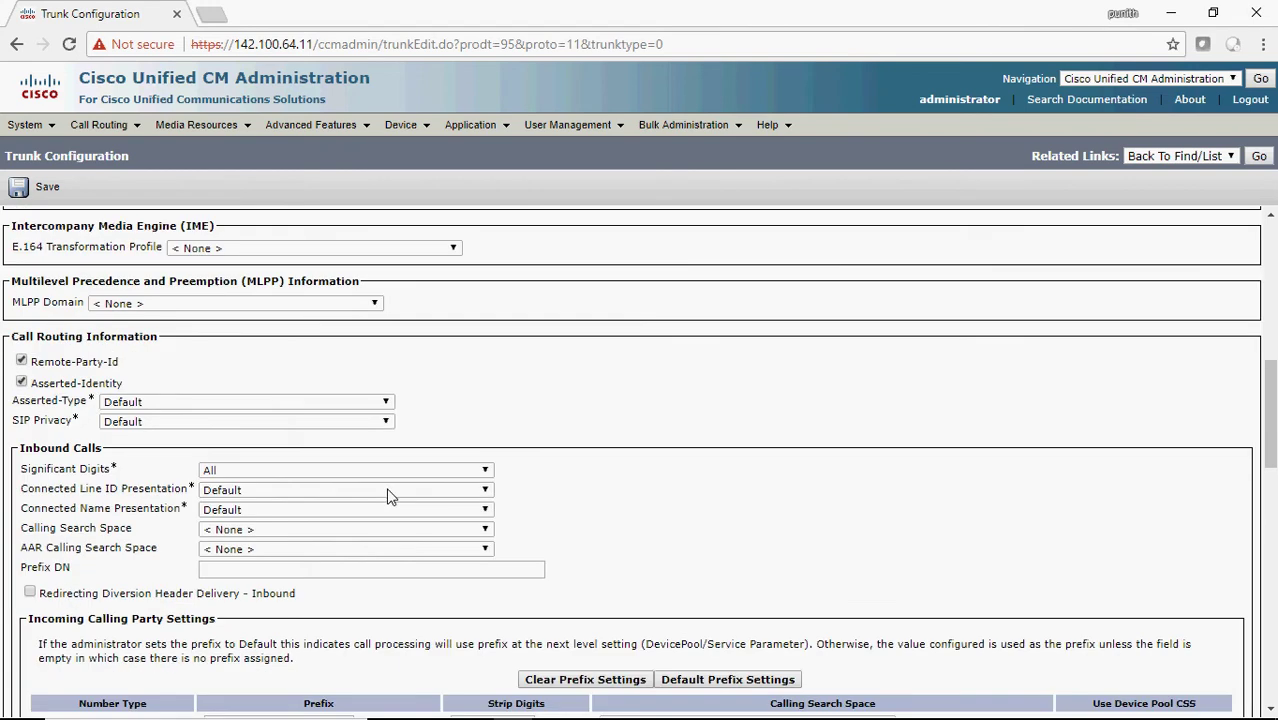
scroll(390, 497, down, 7)
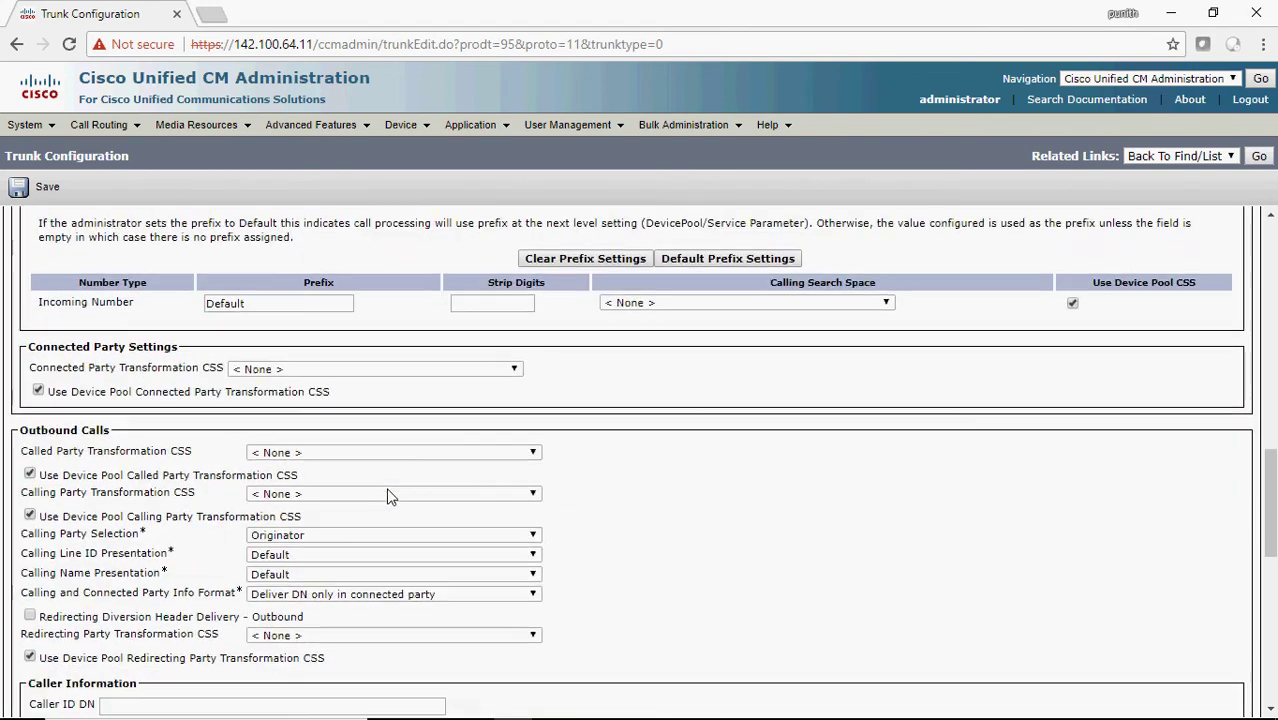
scroll(346, 474, down, 2)
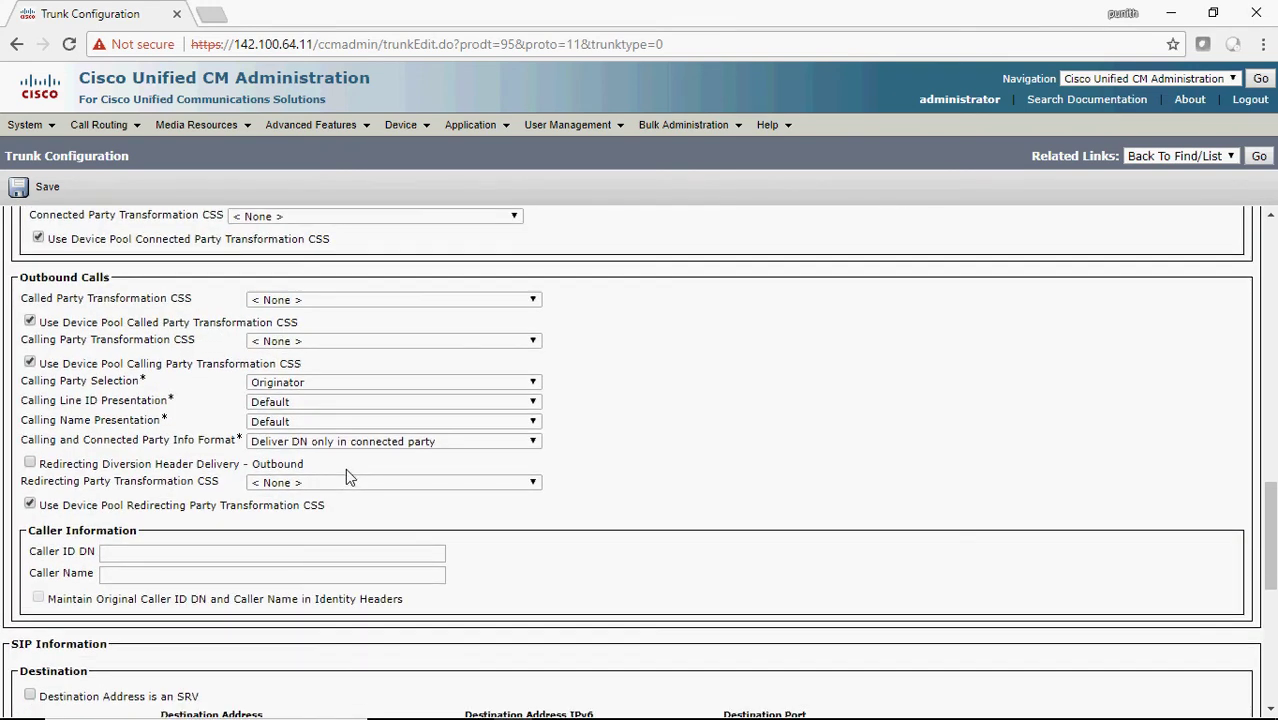
scroll(346, 476, down, 2)
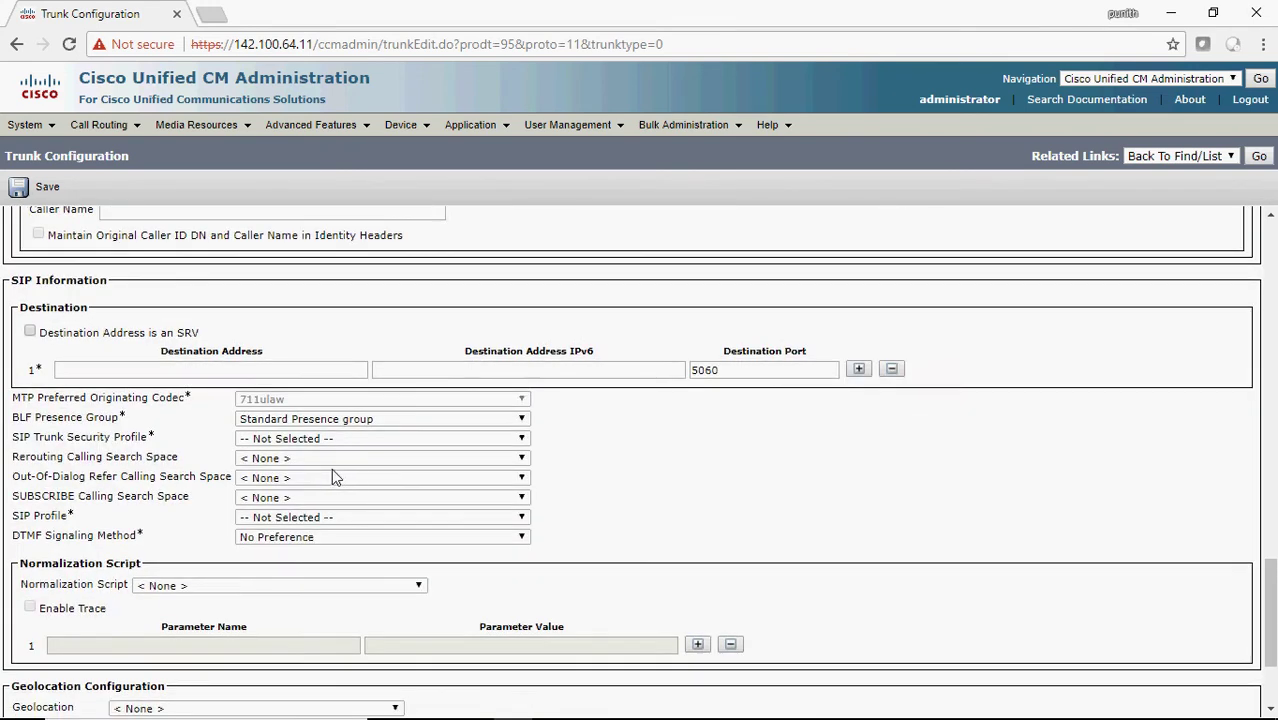
click(273, 440)
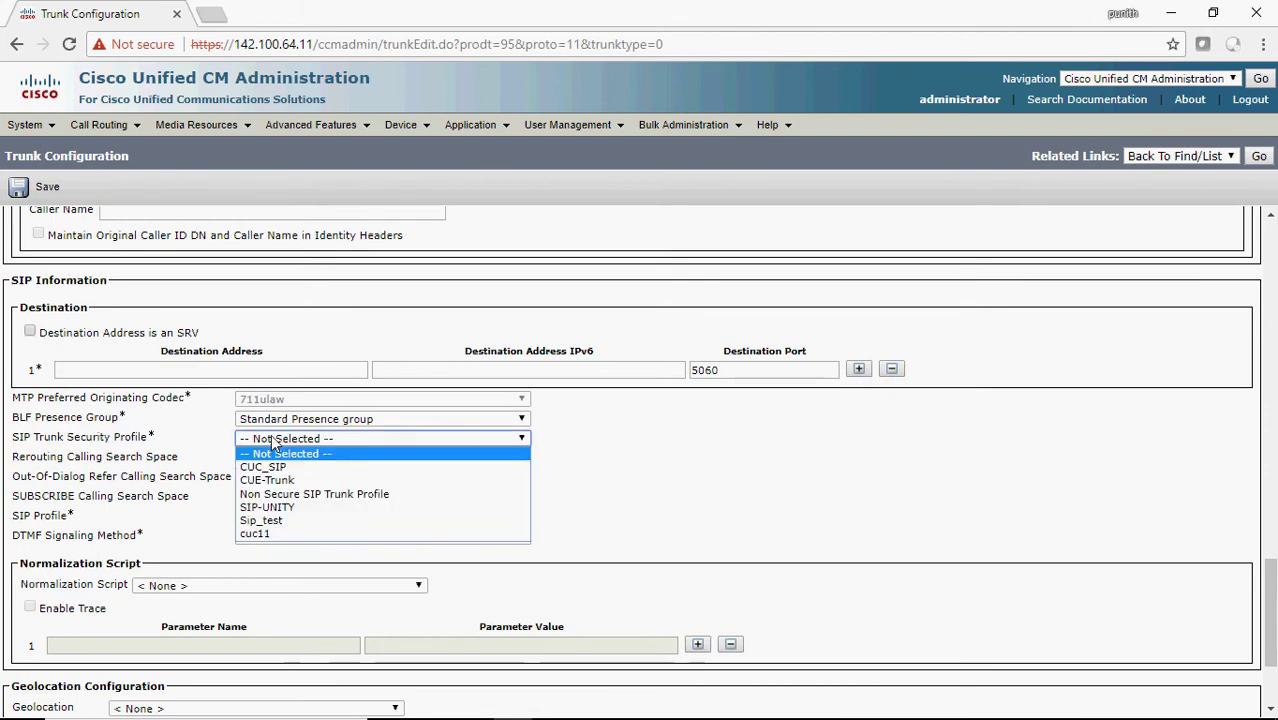
click(284, 495)
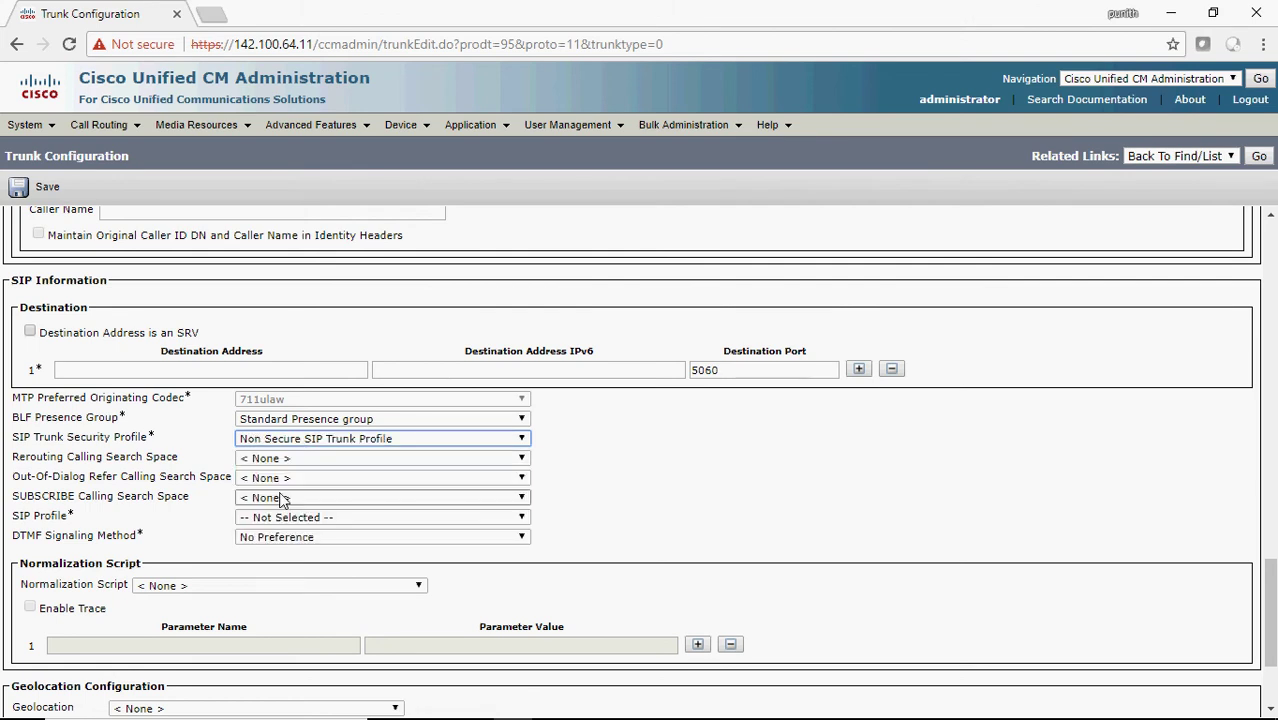
click(286, 518)
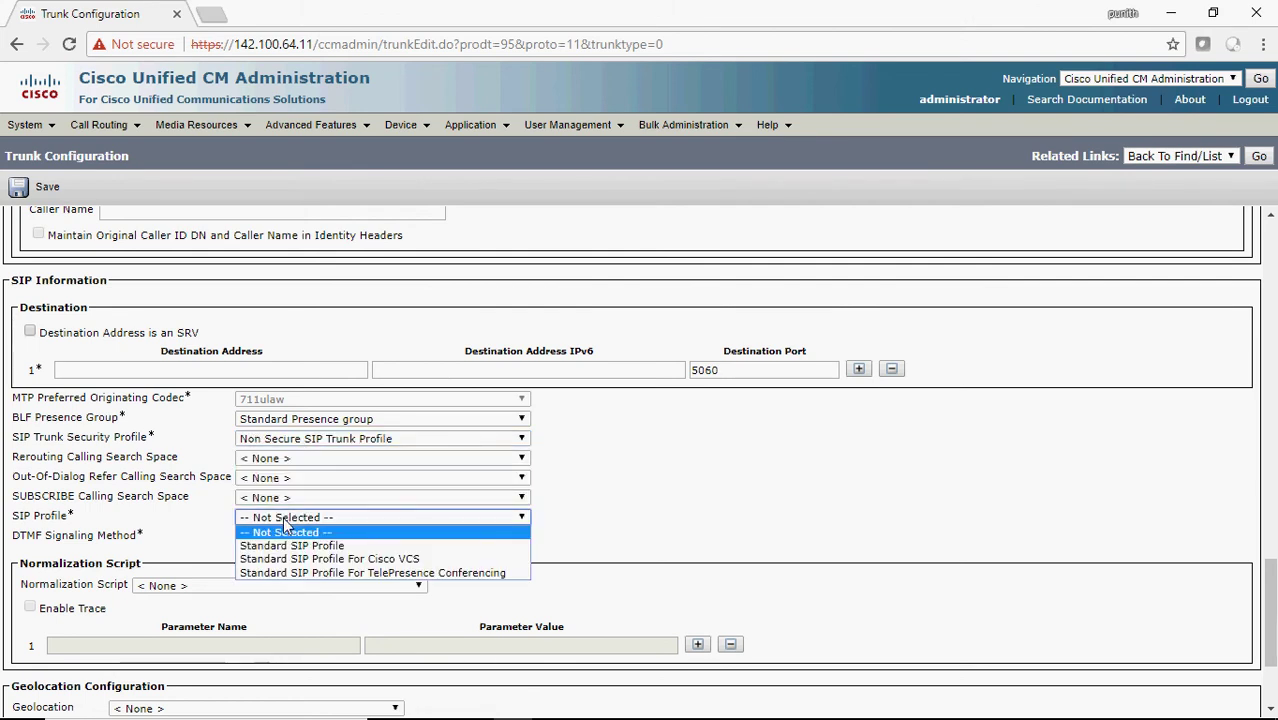
click(285, 546)
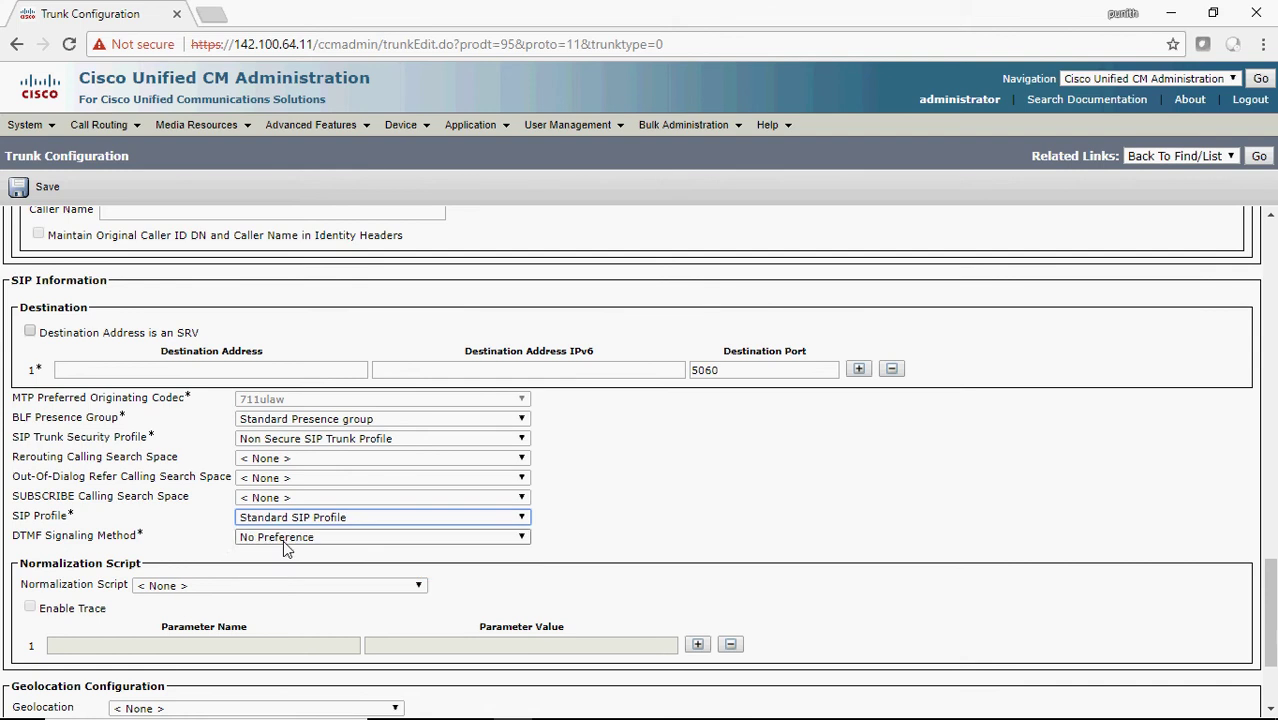
click(236, 373)
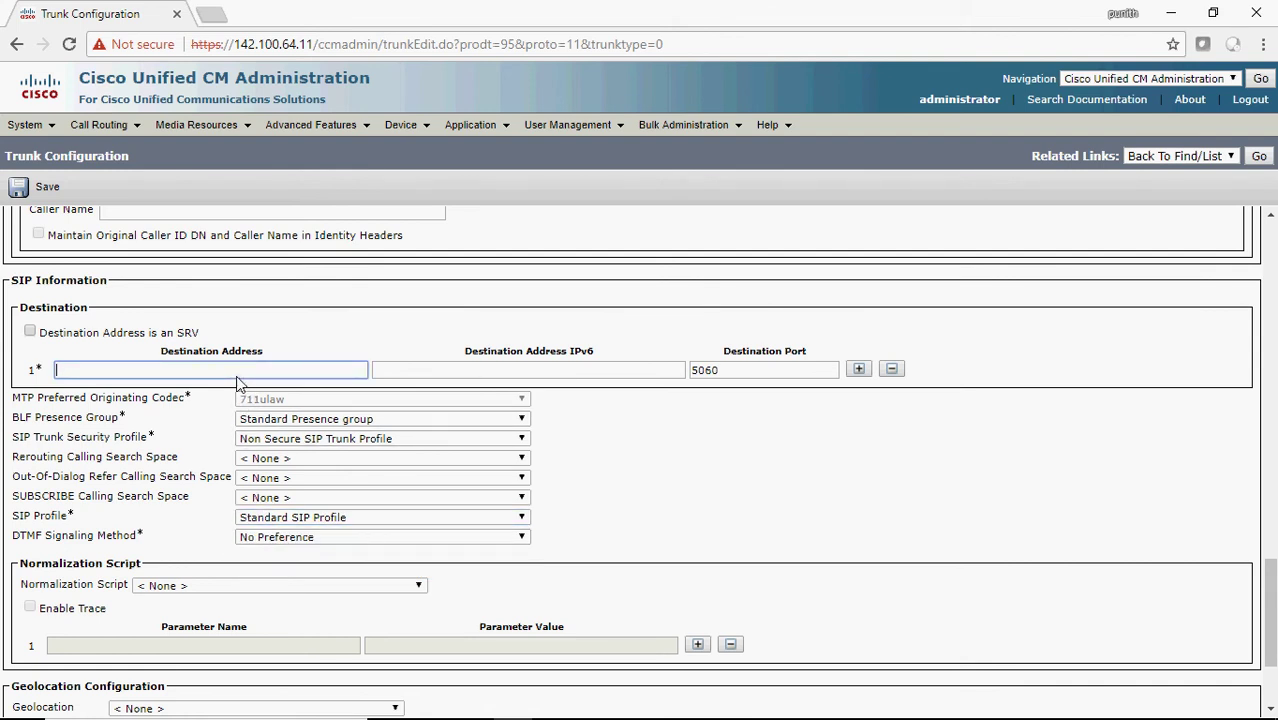
- Enter destination address 142.102.64.254, save the trunk, and acknowledge the reset warnings
text(142.102.64.254)
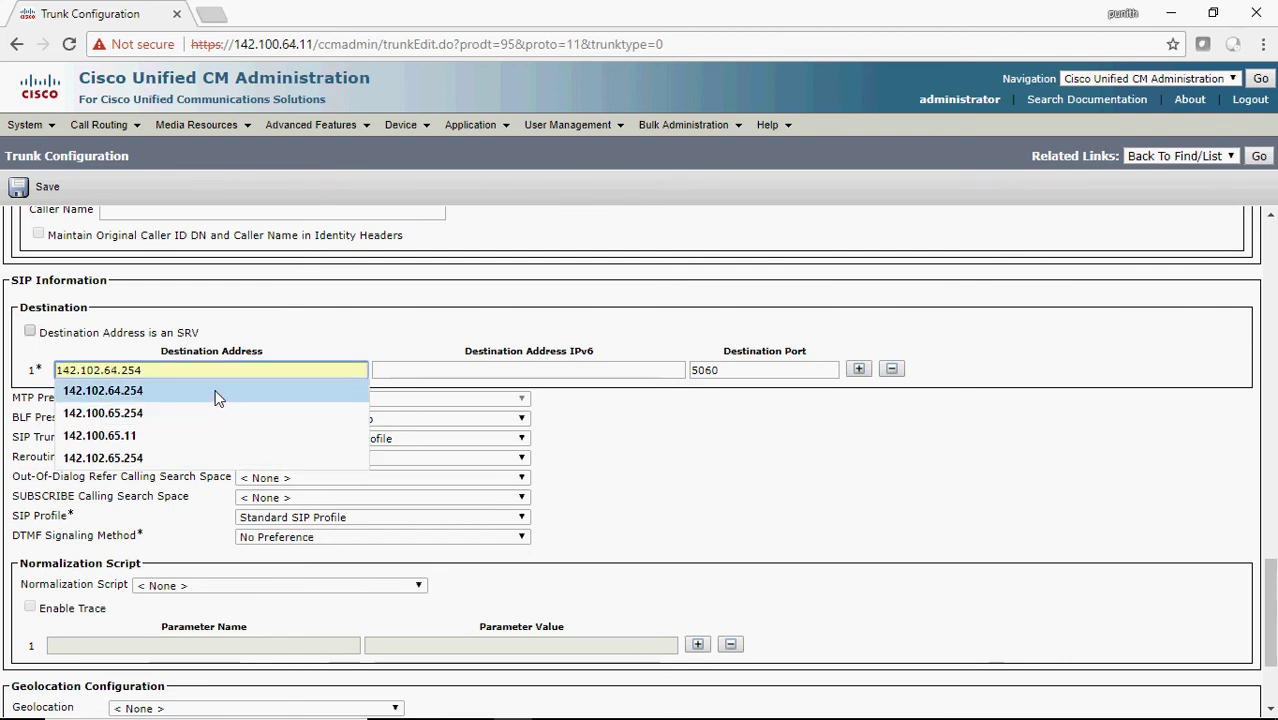
click(216, 391)
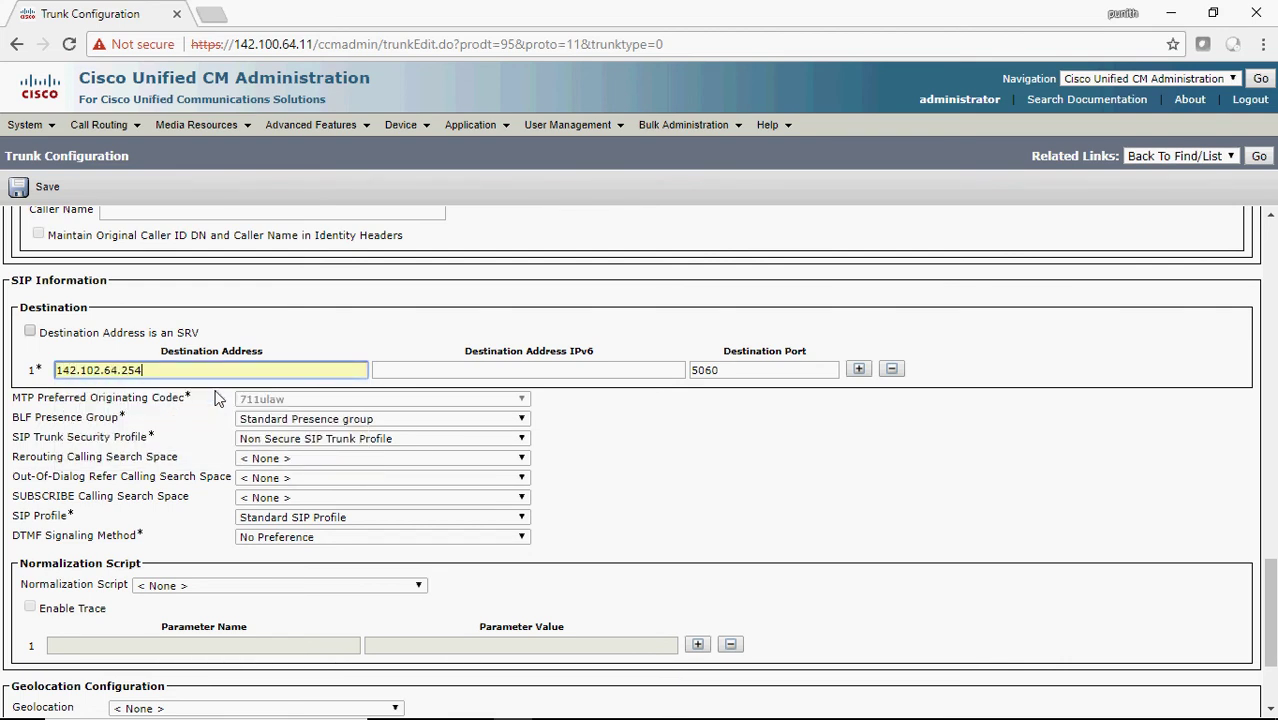
click(40, 197)
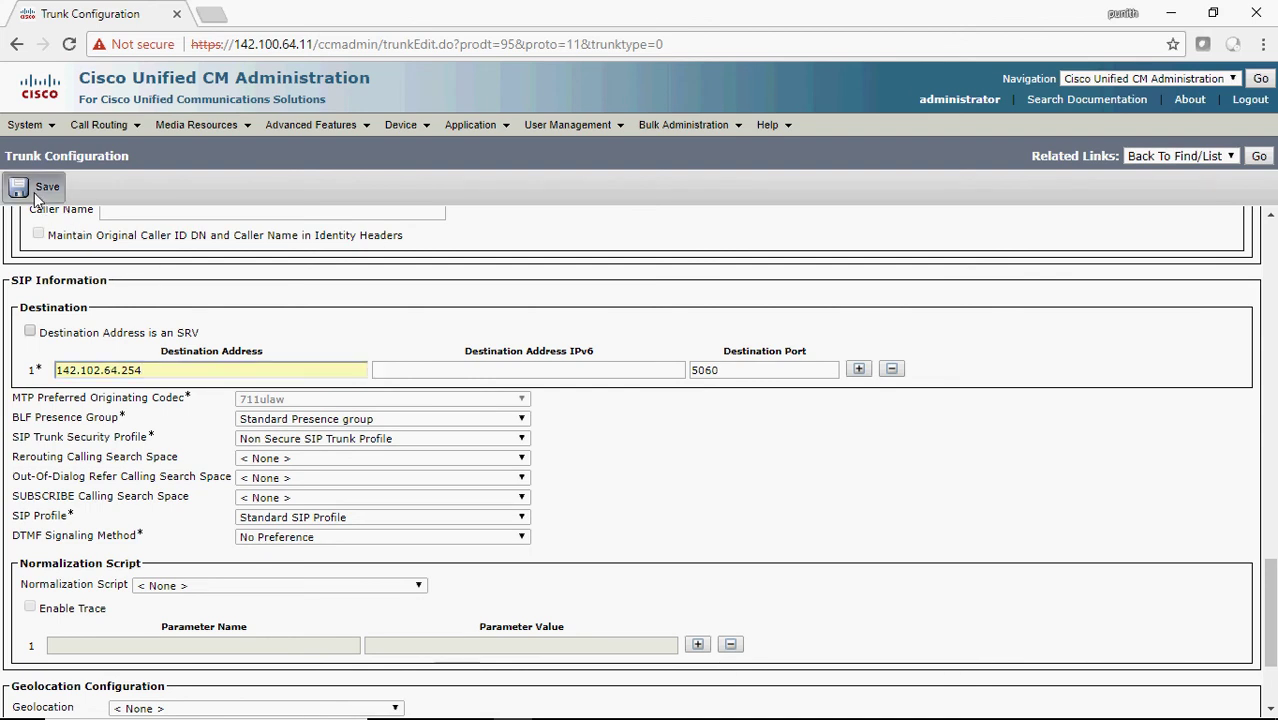
click(757, 178)
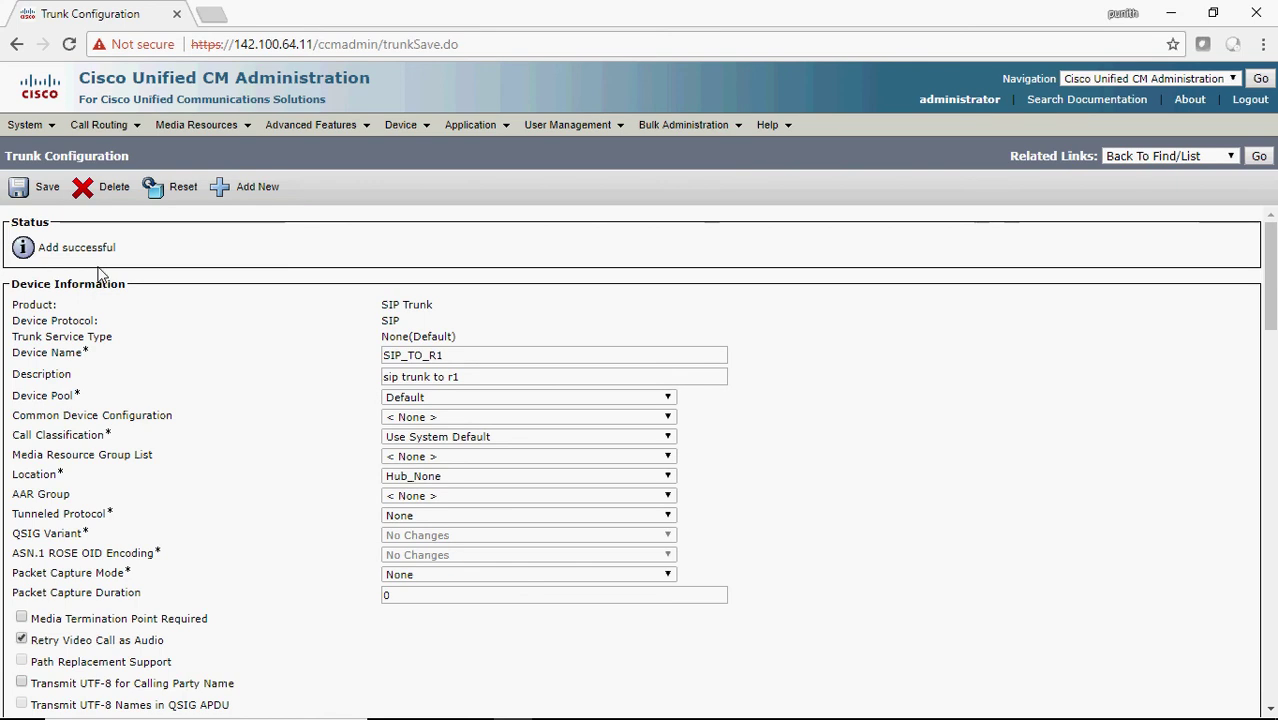
click(33, 193)
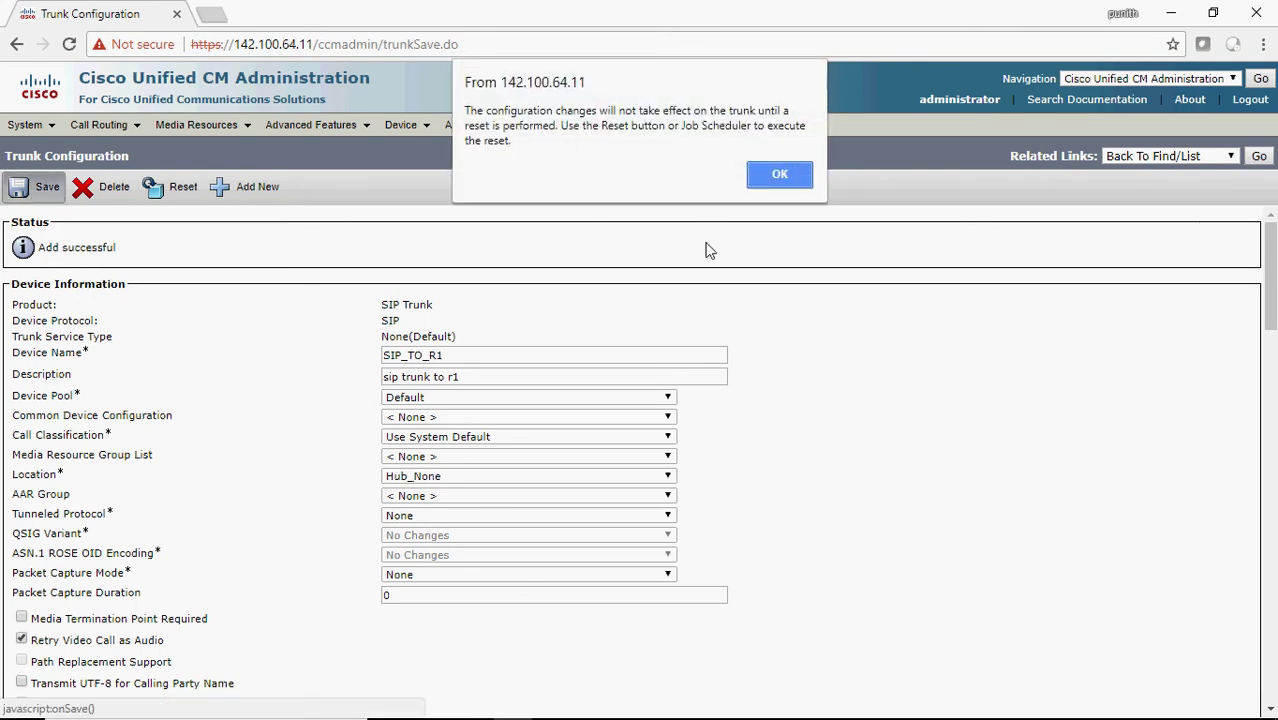
click(755, 180)
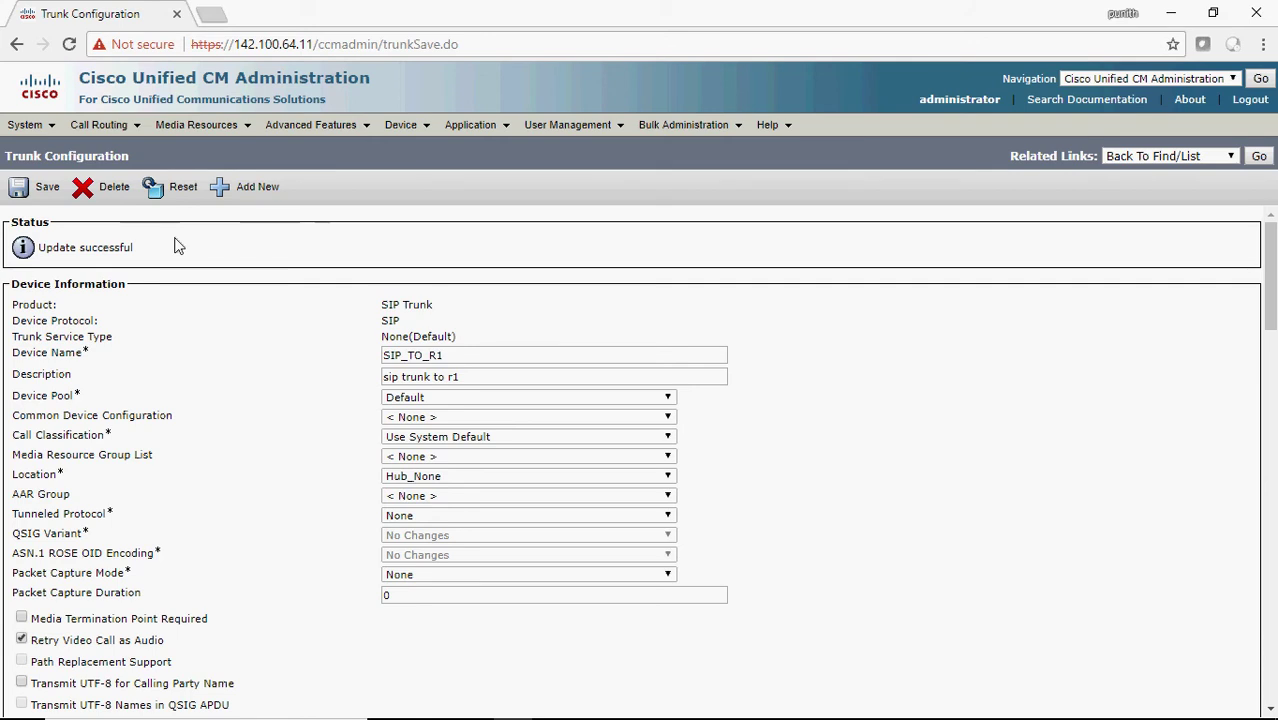
- On router R1, enter configuration mode, then voice service voip and its sip submode
mouse_move(552, 716)
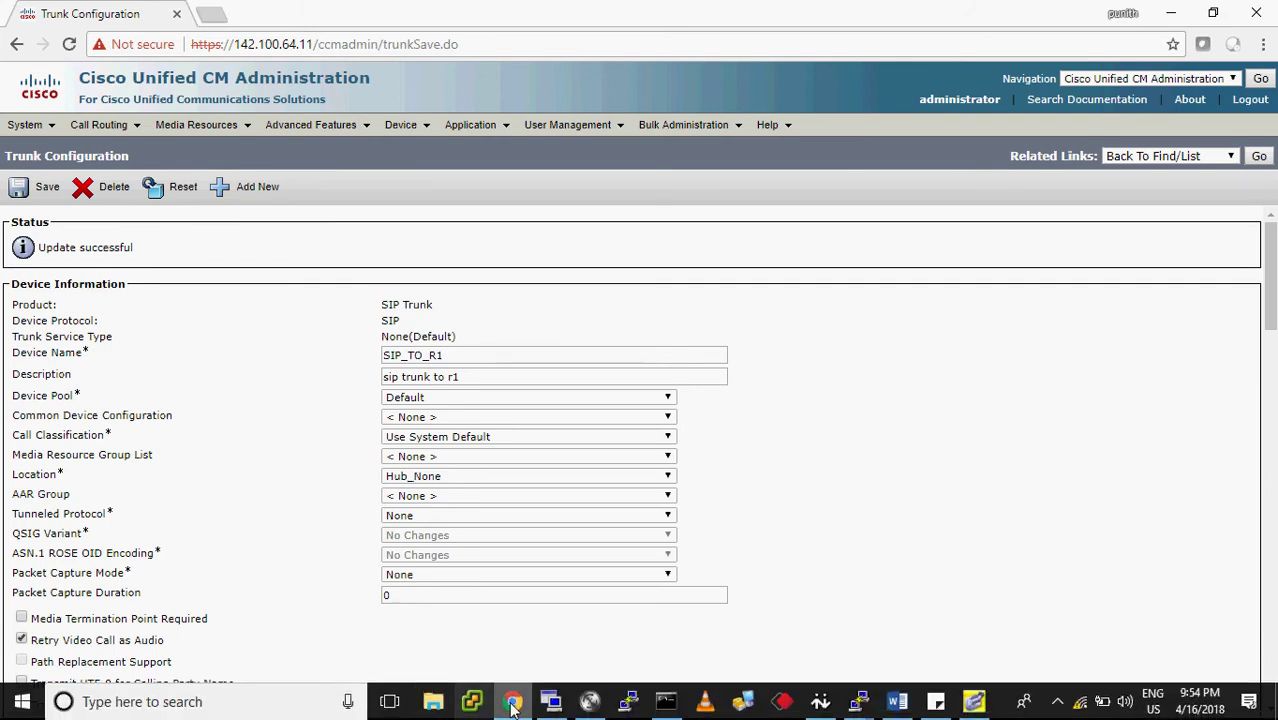
mouse_move(858, 702)
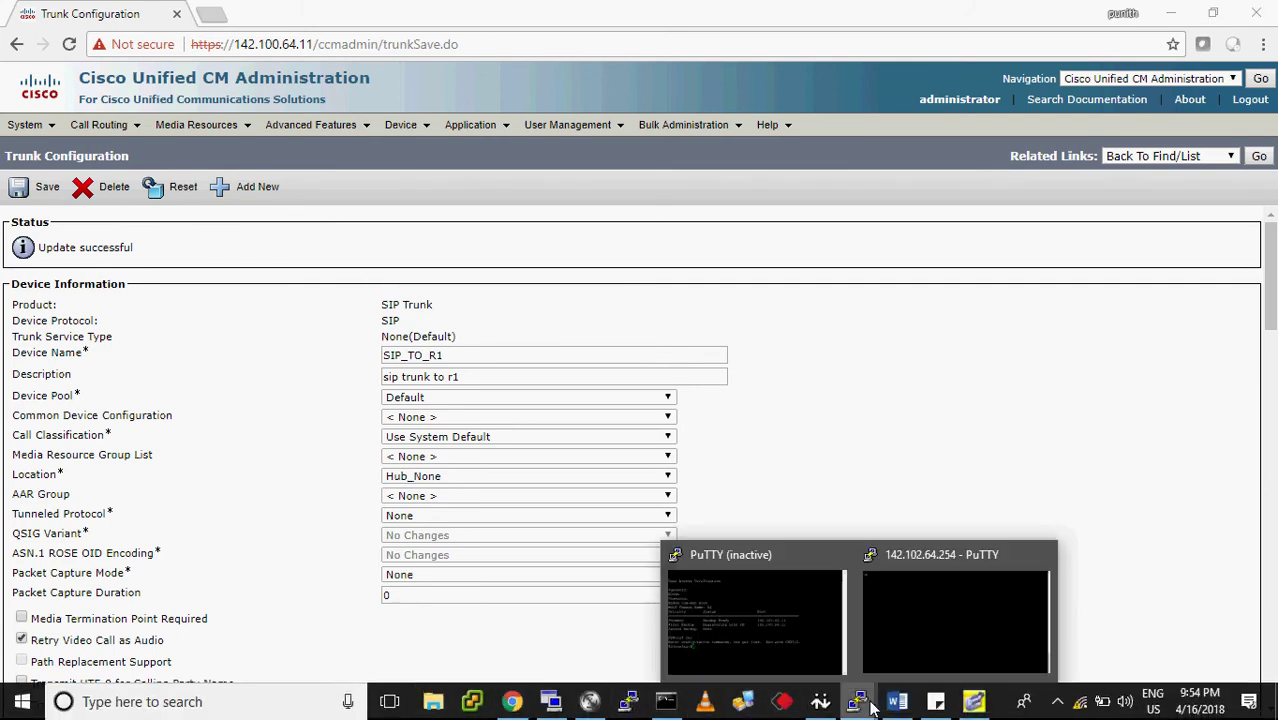
click(908, 638)
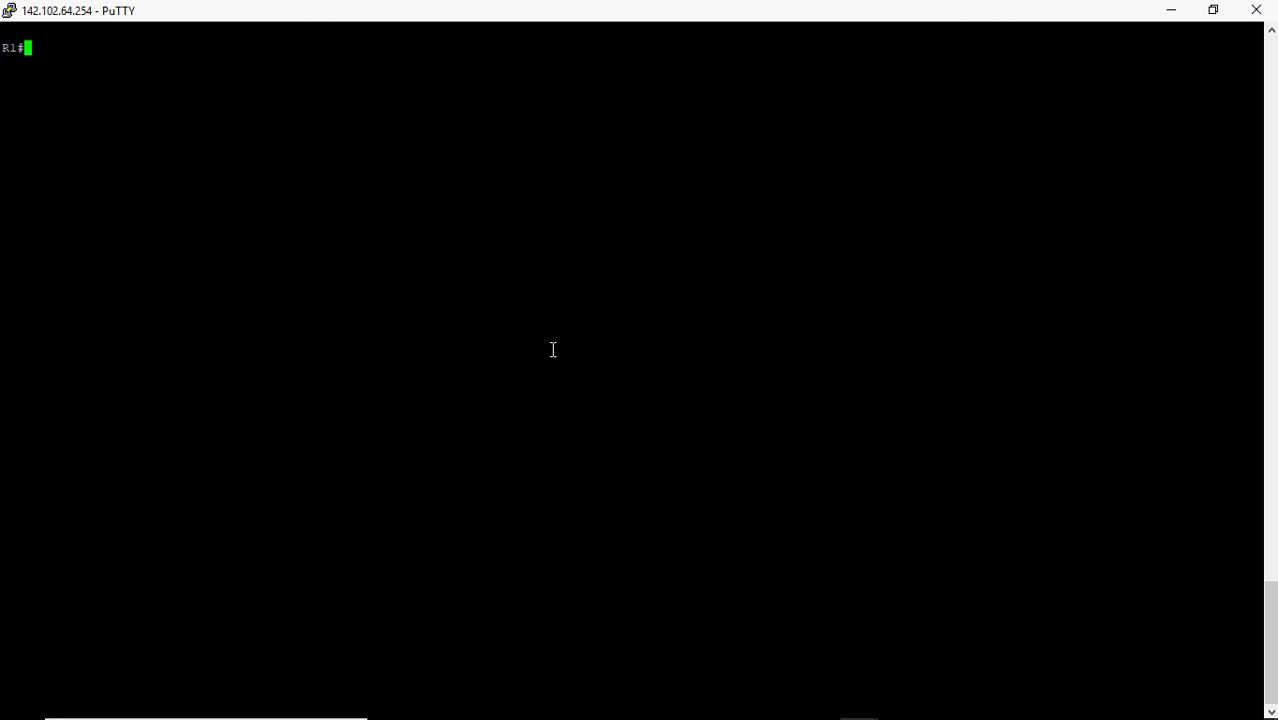
text(conf ter)
key(Return)
text(v)
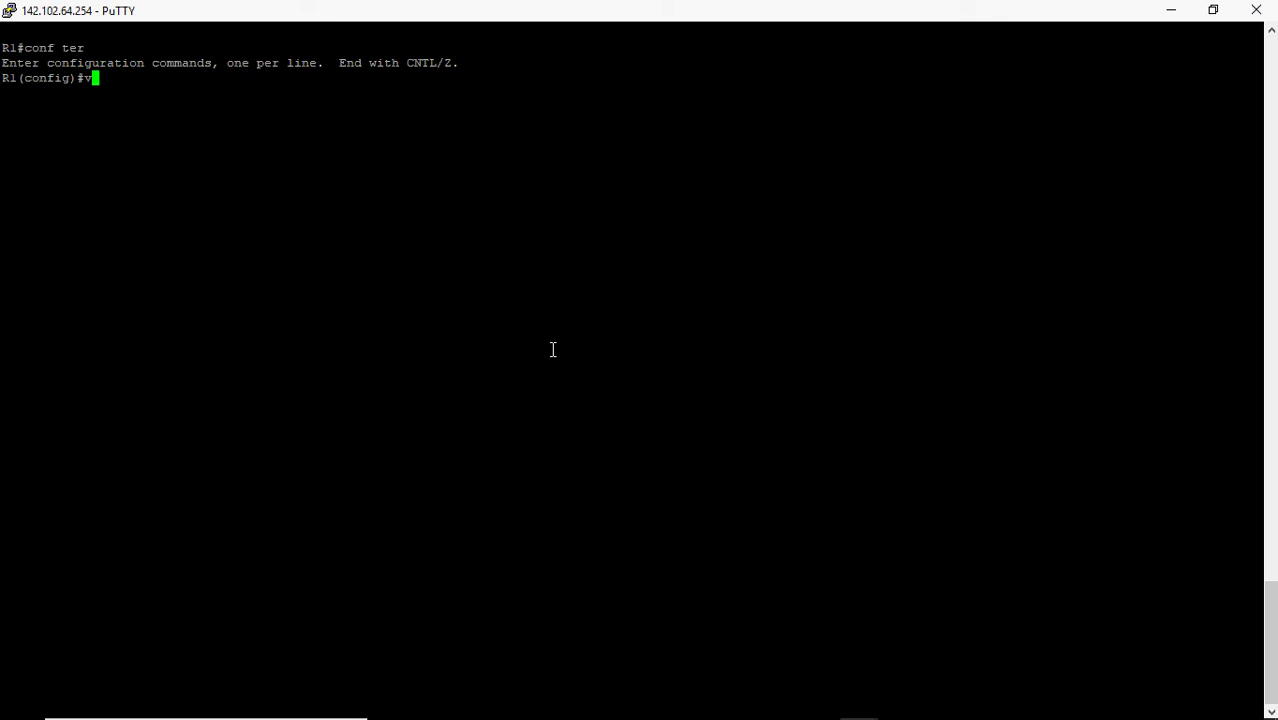
text(oice service voip)
key(Return)
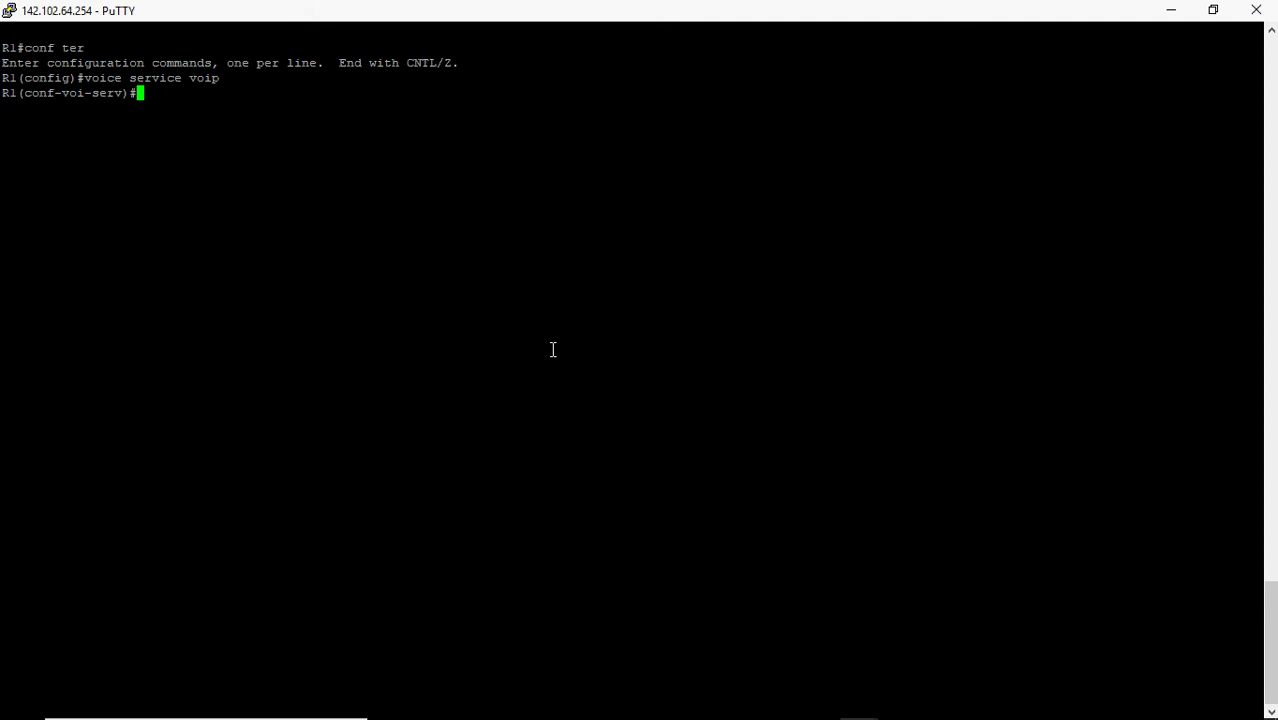
text(sip)
key(Return)
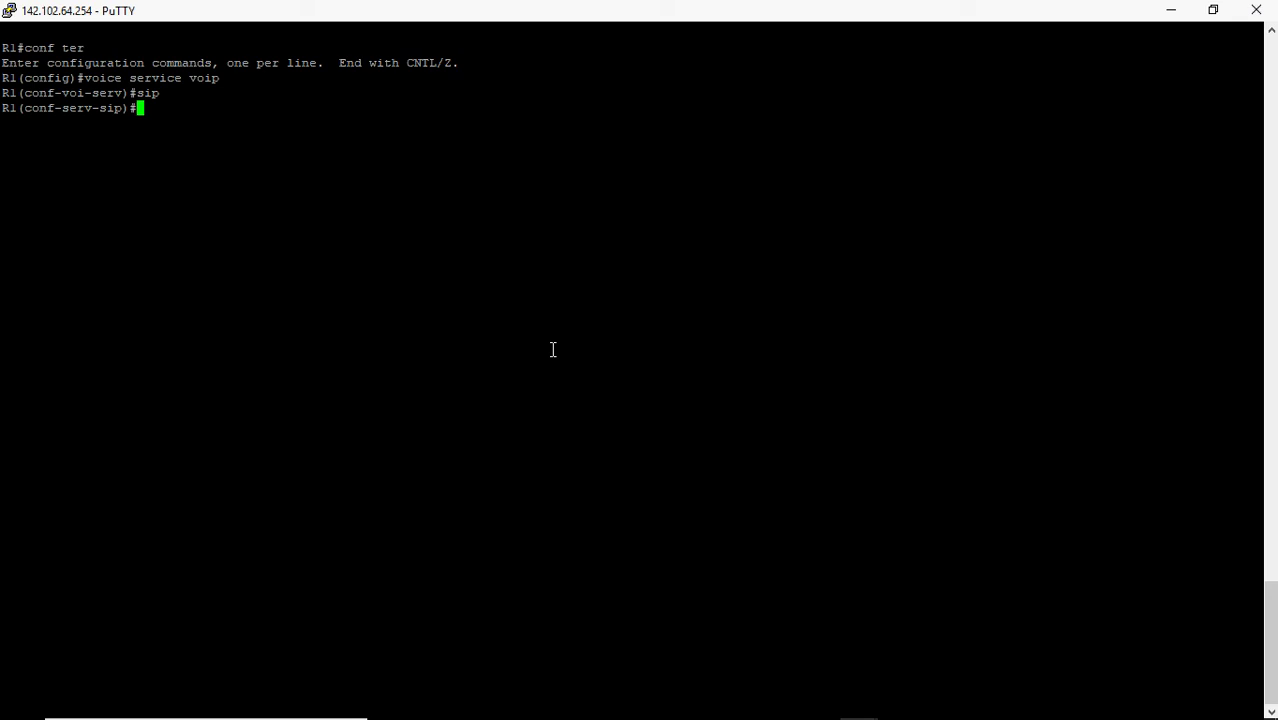
- Bind SIP media to source-interface gigabitEthernet 0/0.102
text(bind med)
key(Tab)
text(so)
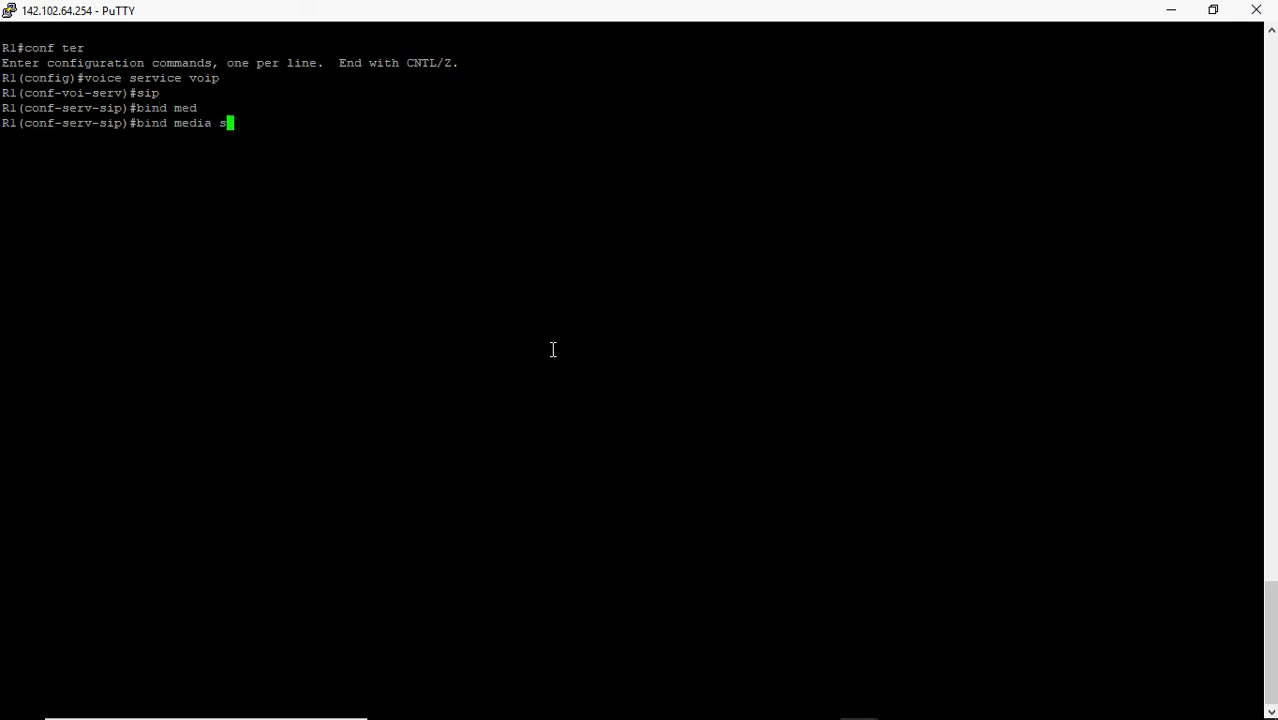
key(Tab)
text(gi)
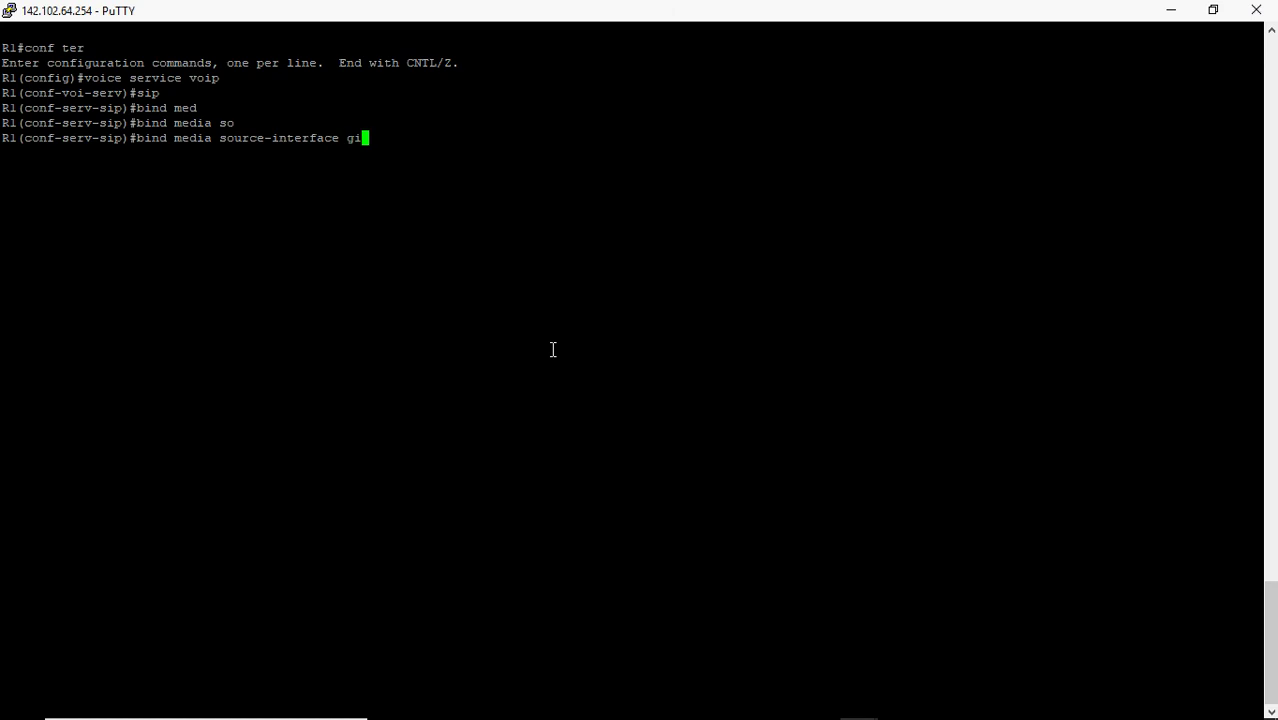
key(Tab)
text(0)
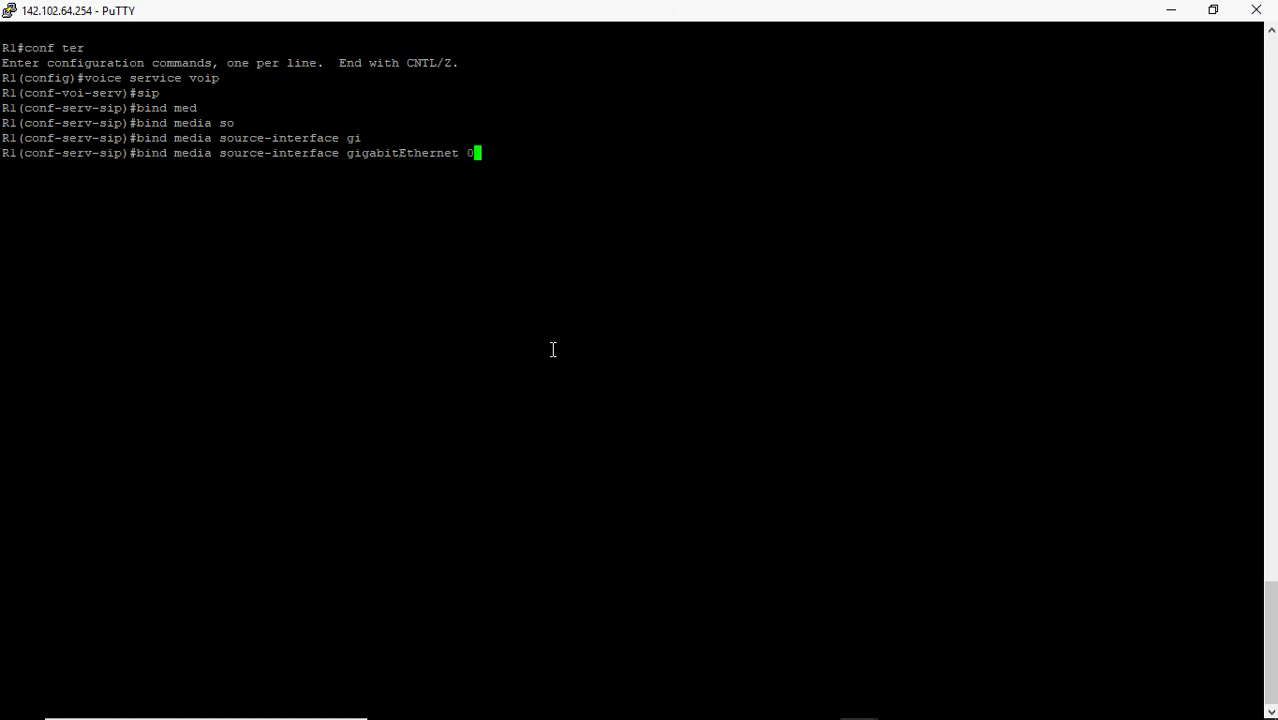
text(/0.102)
key(Return)
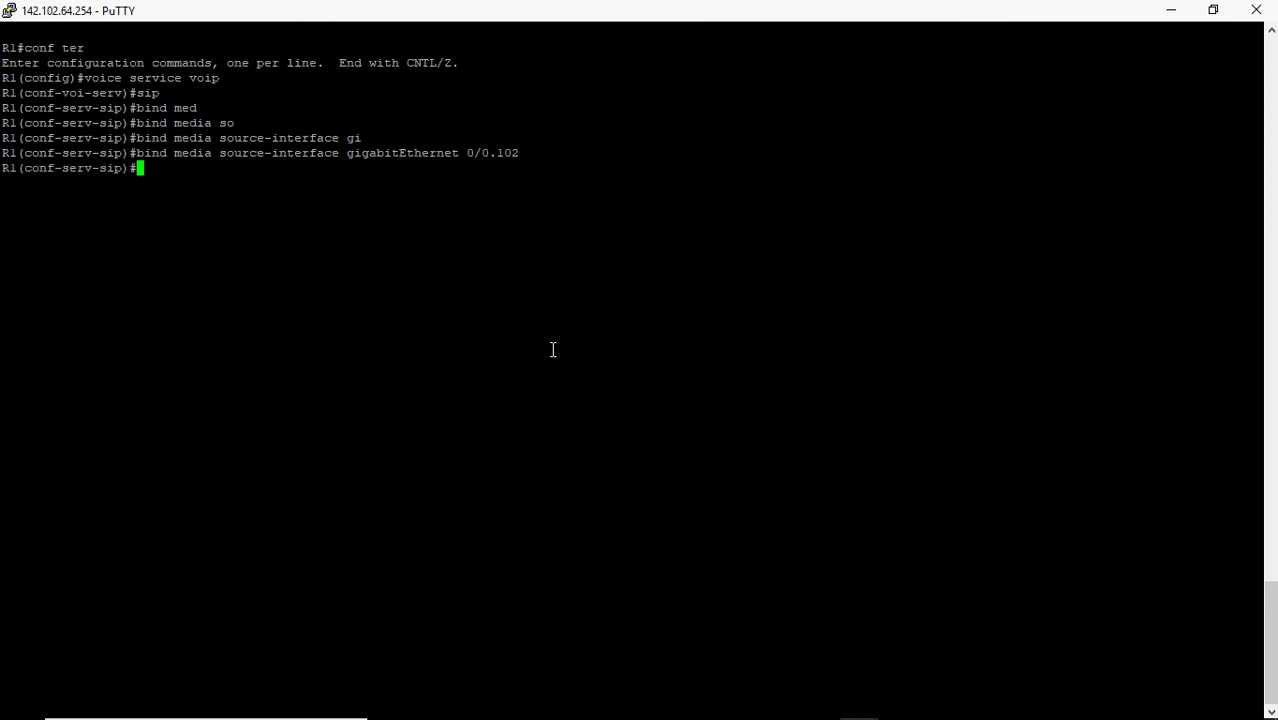
- Bind SIP control to source-interface gigabitEthernet 0/0.102 and save the configuration with do wr
text(bind con)
key(Tab)
text(s)
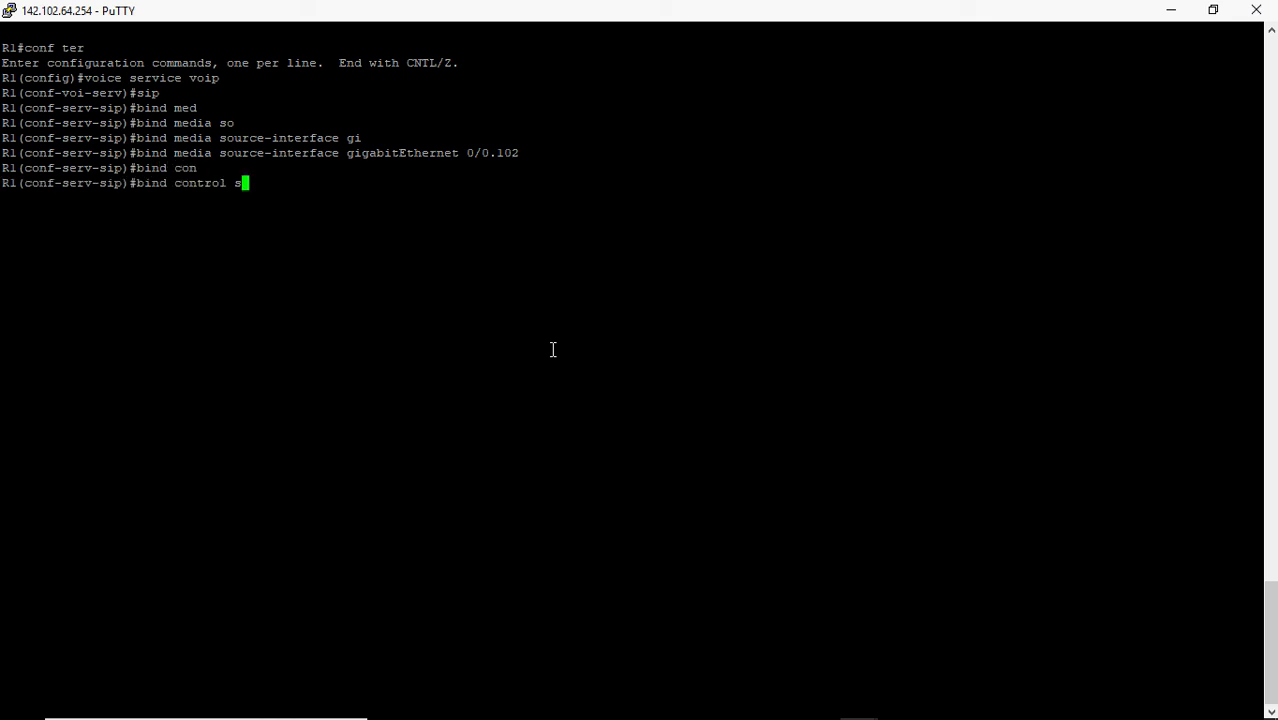
text(o)
key(Tab)
text(gi)
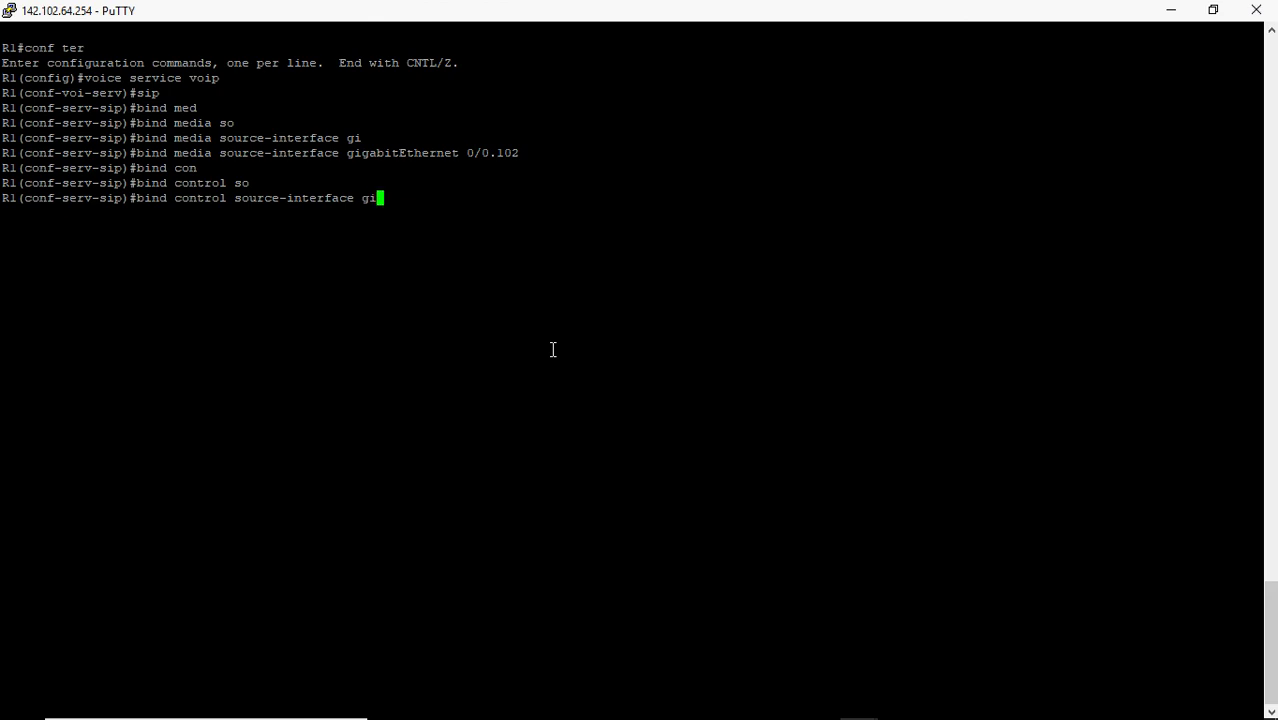
key(Tab)
text(0/0)
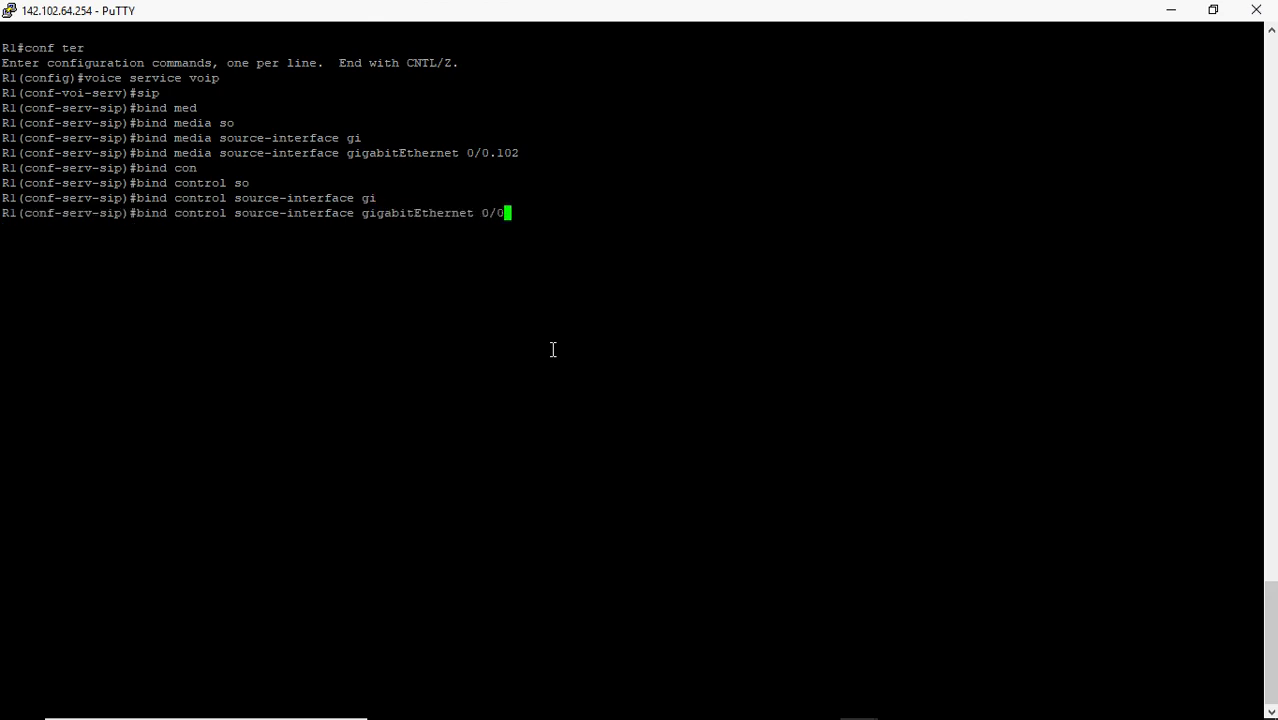
text(.102)
key(Return)
text(do wr)
key(Return)
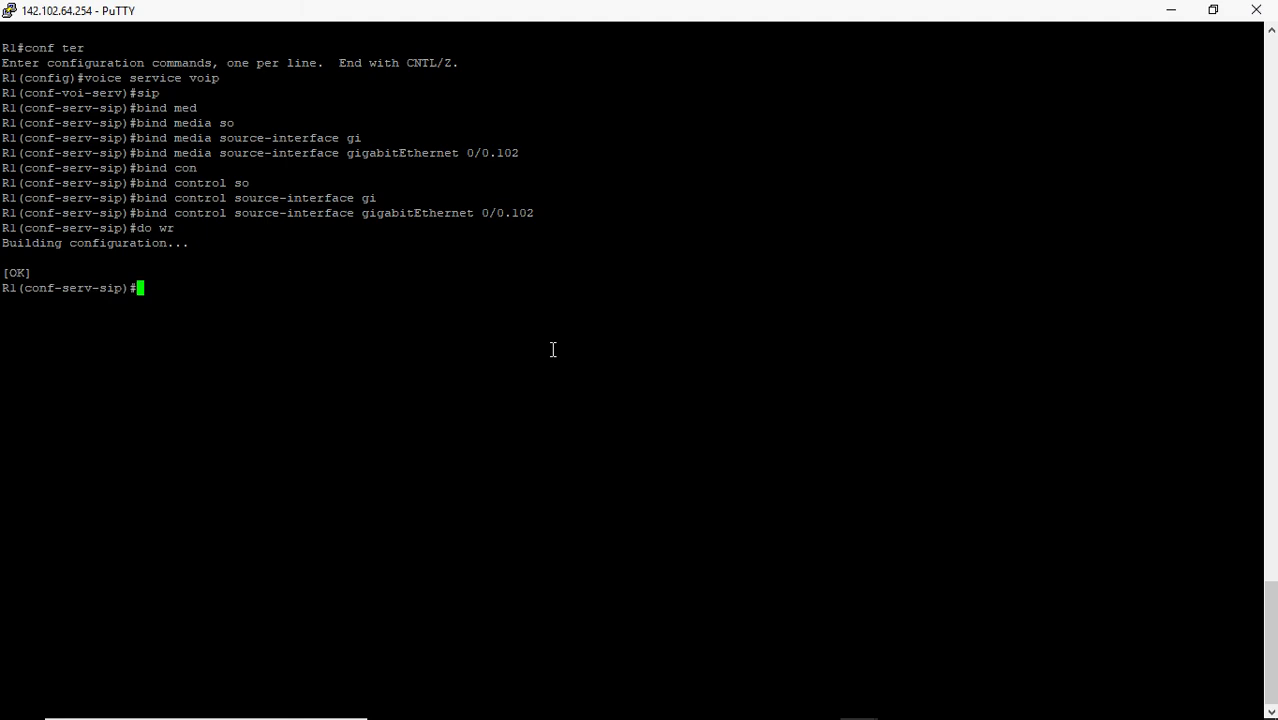
- Run 'do sh ip int br' to confirm GigabitEthernet0/0.102 is up at 142.102.64.254
text(do sh ip int br)
key(Return)
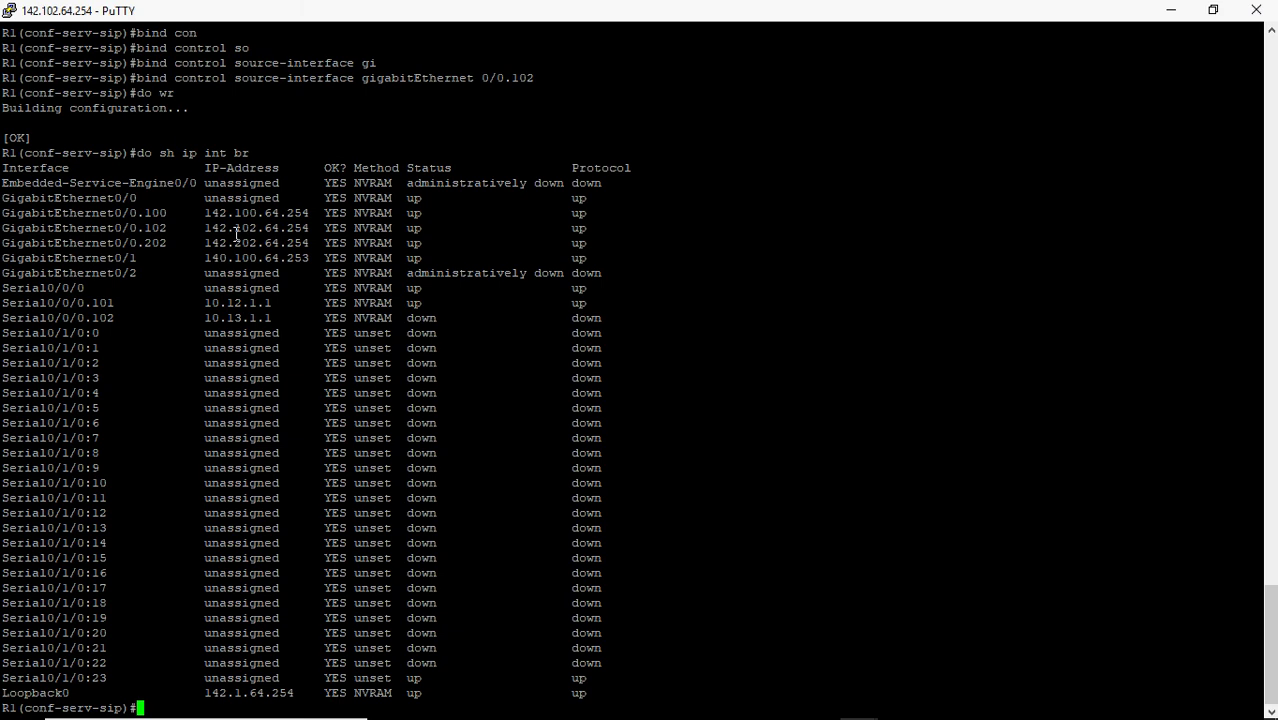
key(alt+Tab)
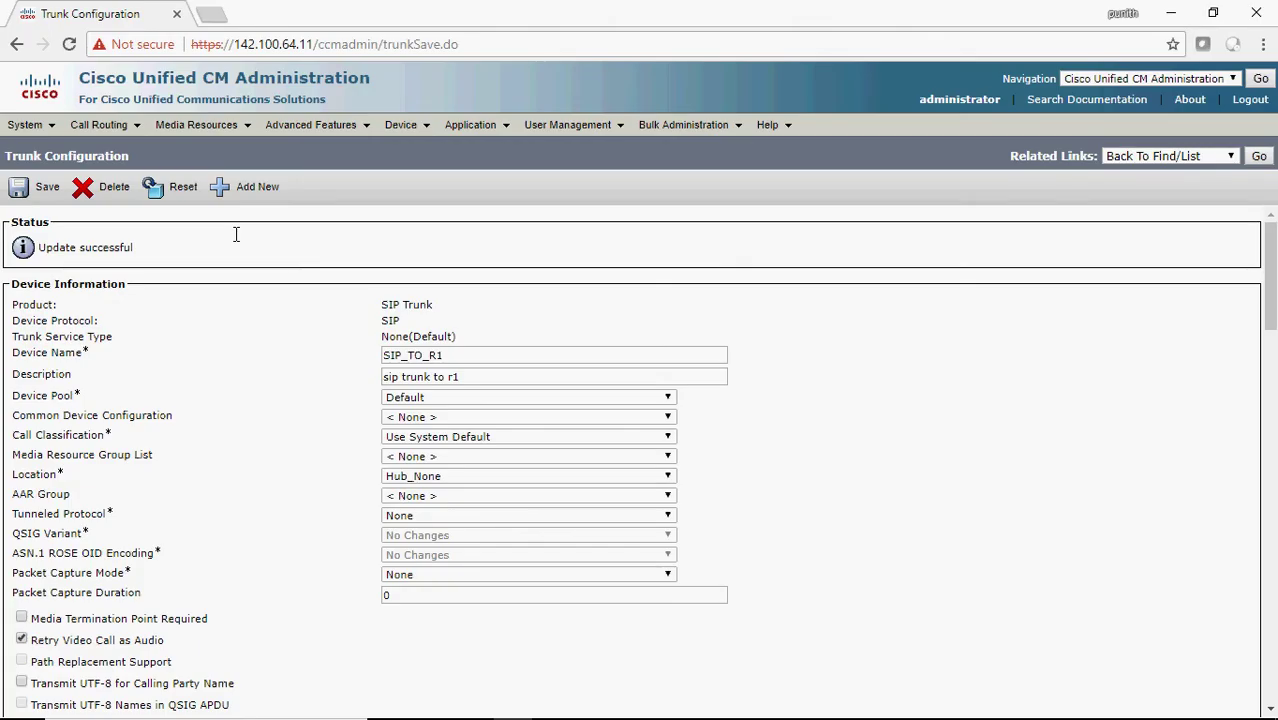
- Return to Find and List Trunks to see SIP_TO_R1 listed with the Default device pool
click(1259, 155)
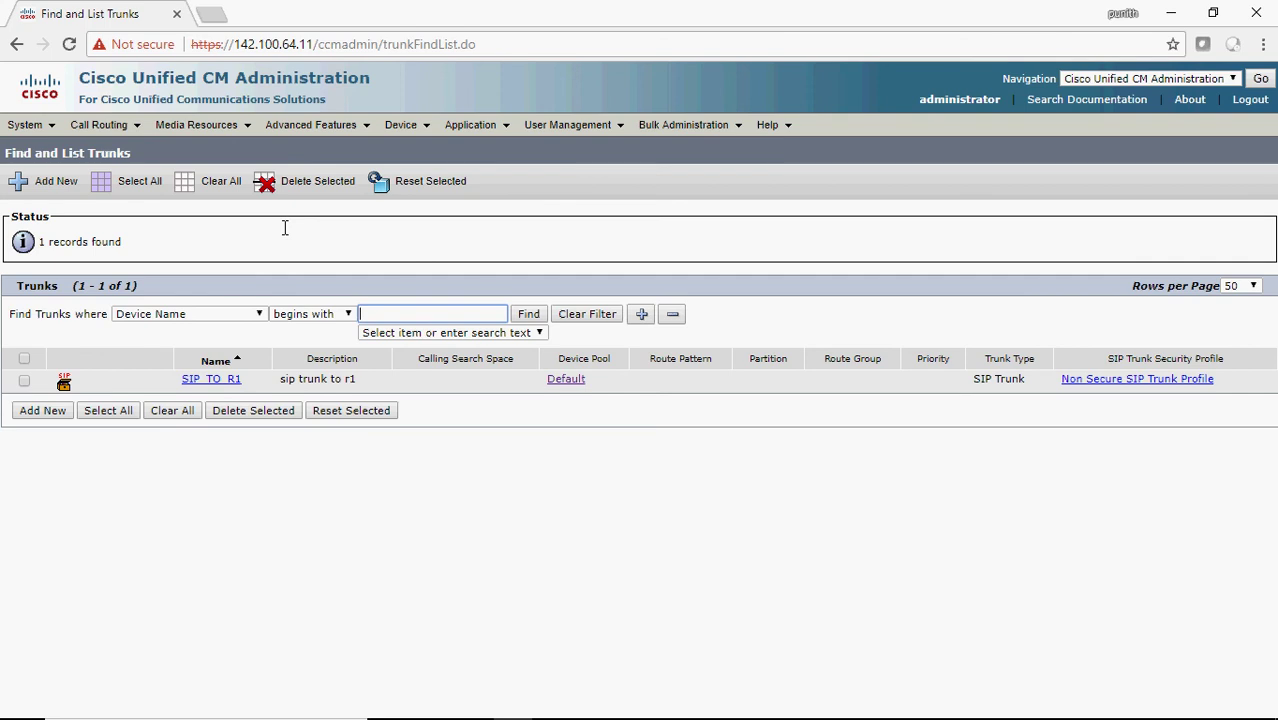
mouse_move(1062, 705)
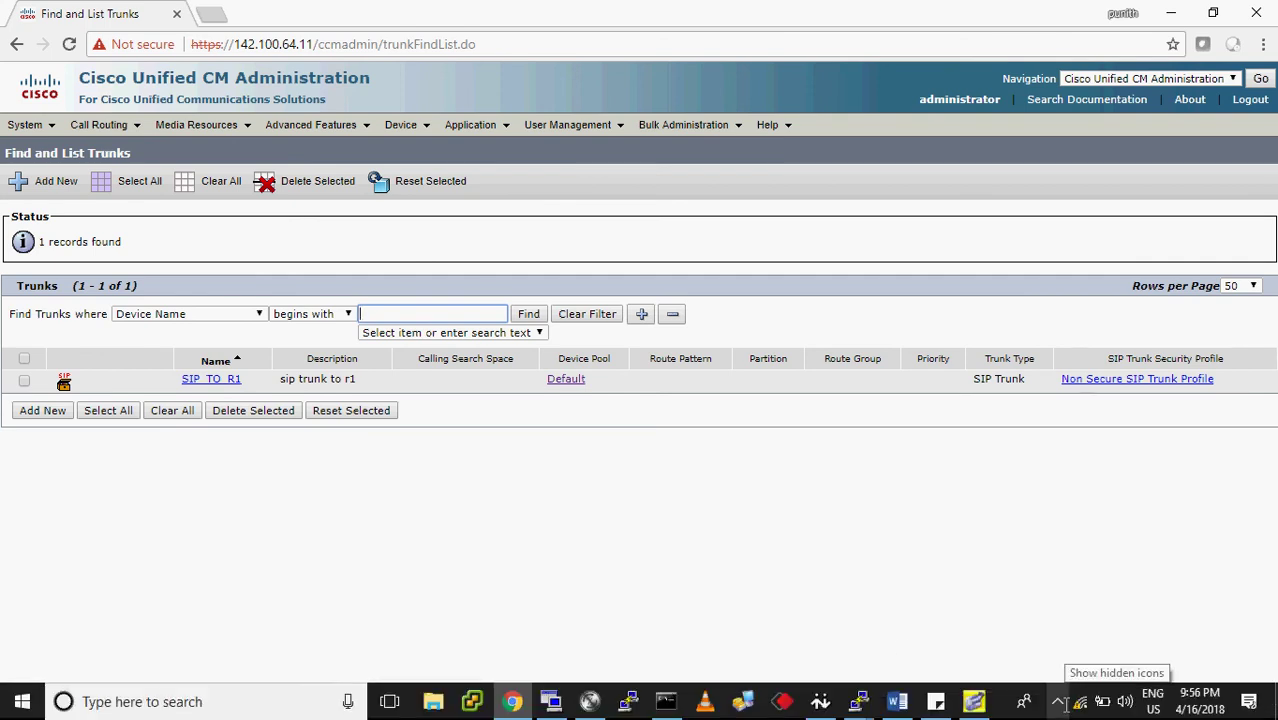